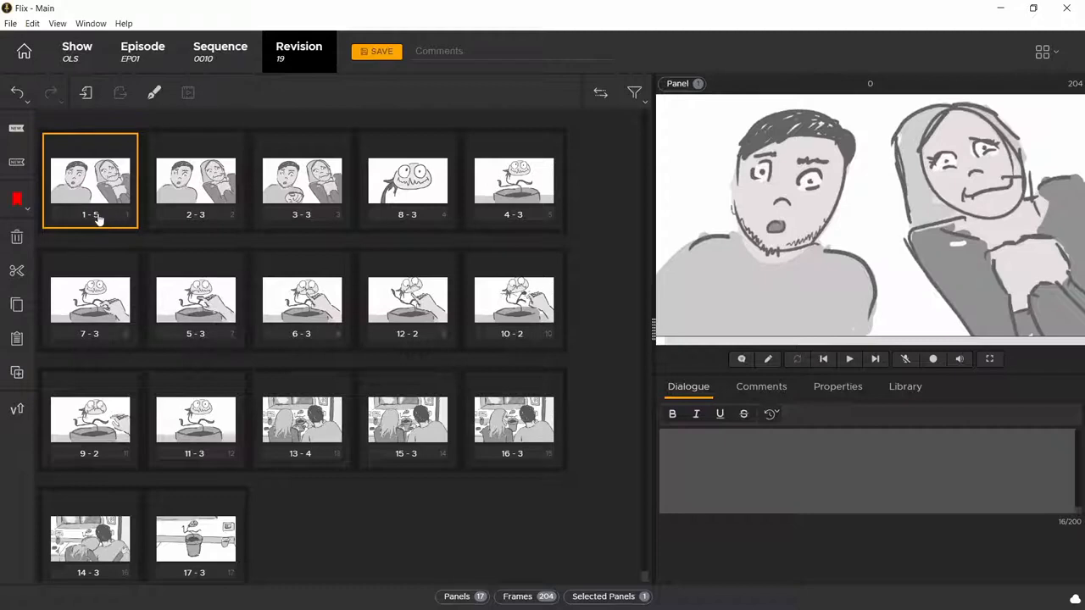
# Swap the first panel to revision 1-4 and 1-2 from its revision history, and restore revision 1-5.
pyautogui.click(96, 214)
pyautogui.click(95, 289)
pyautogui.click(113, 223)
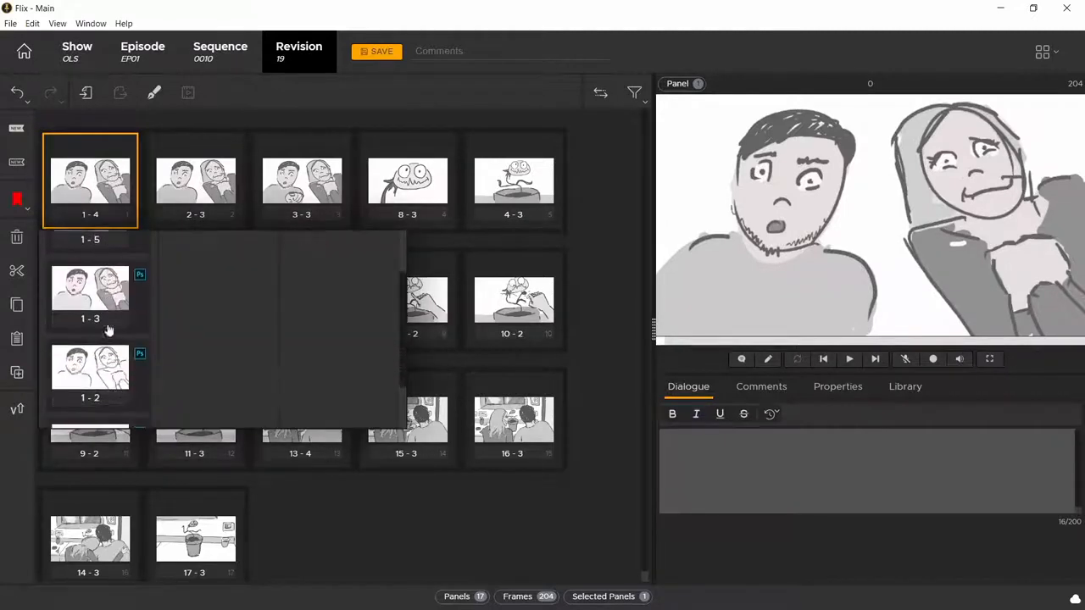
pyautogui.click(99, 369)
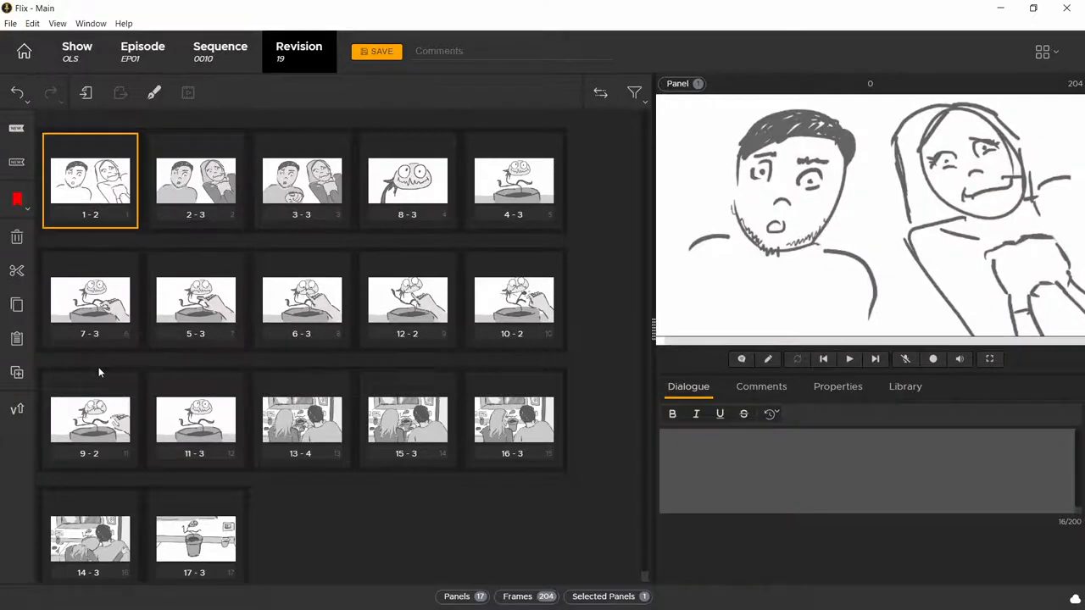
pyautogui.click(102, 223)
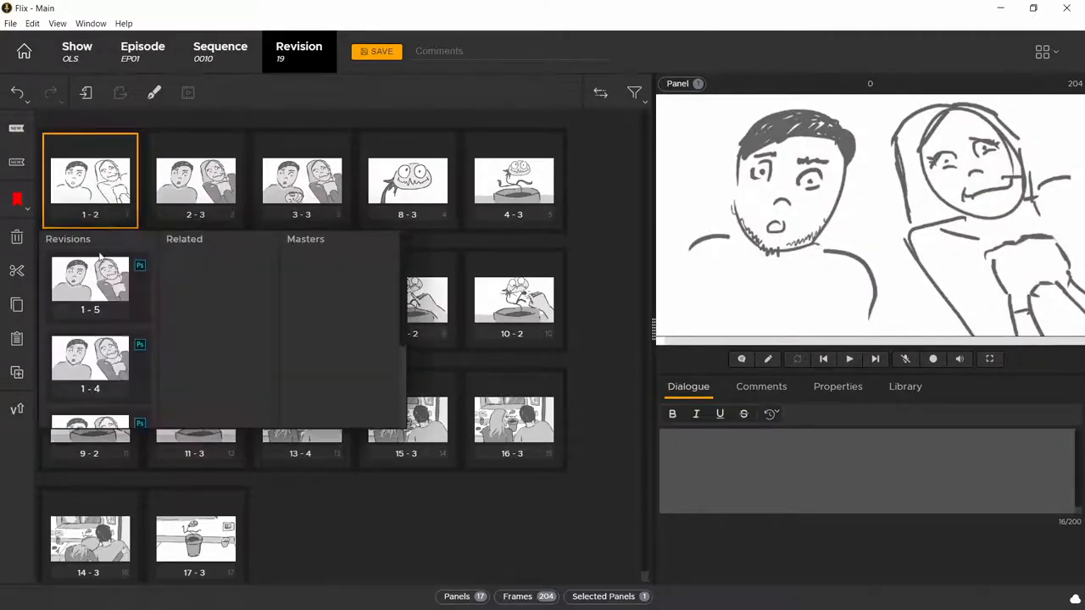
pyautogui.click(82, 288)
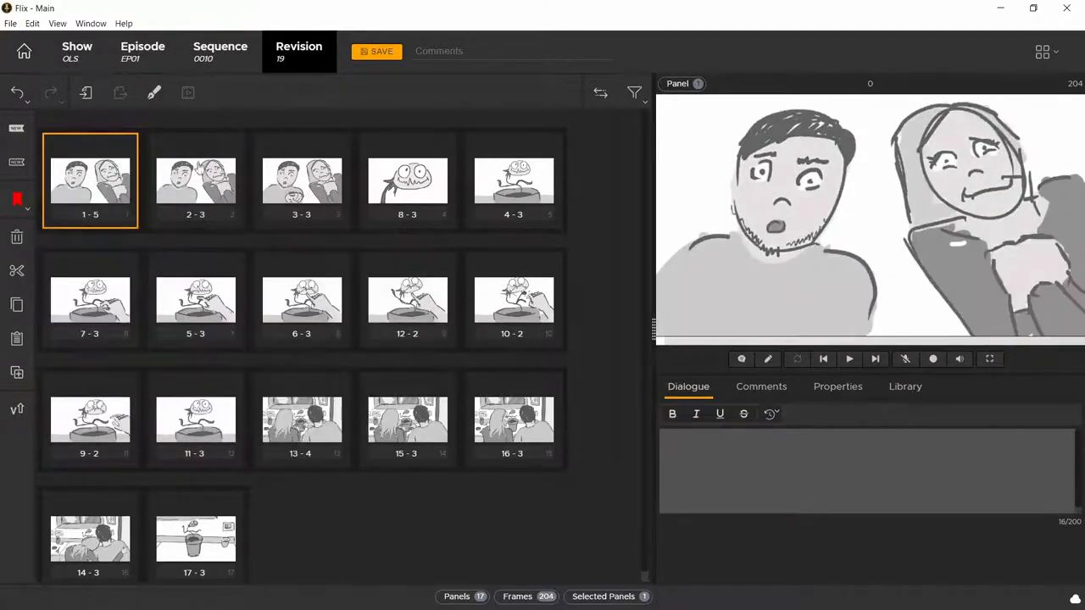
# Filter the revisions list of sequence 0010 by "first" and clear the filter to list all revisions again.
pyautogui.click(231, 54)
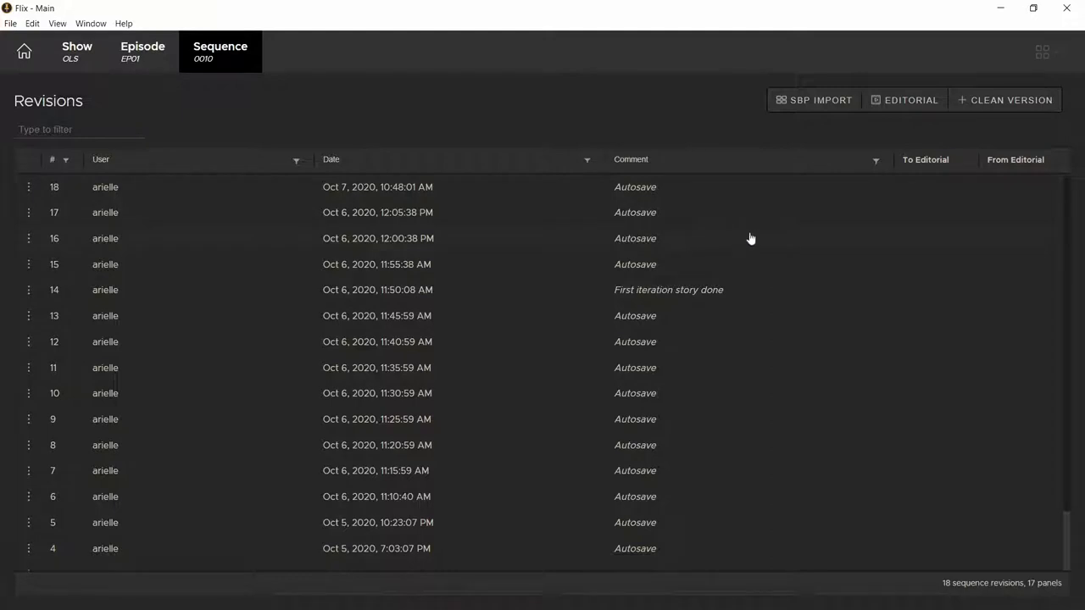
pyautogui.click(82, 130)
pyautogui.write('first')
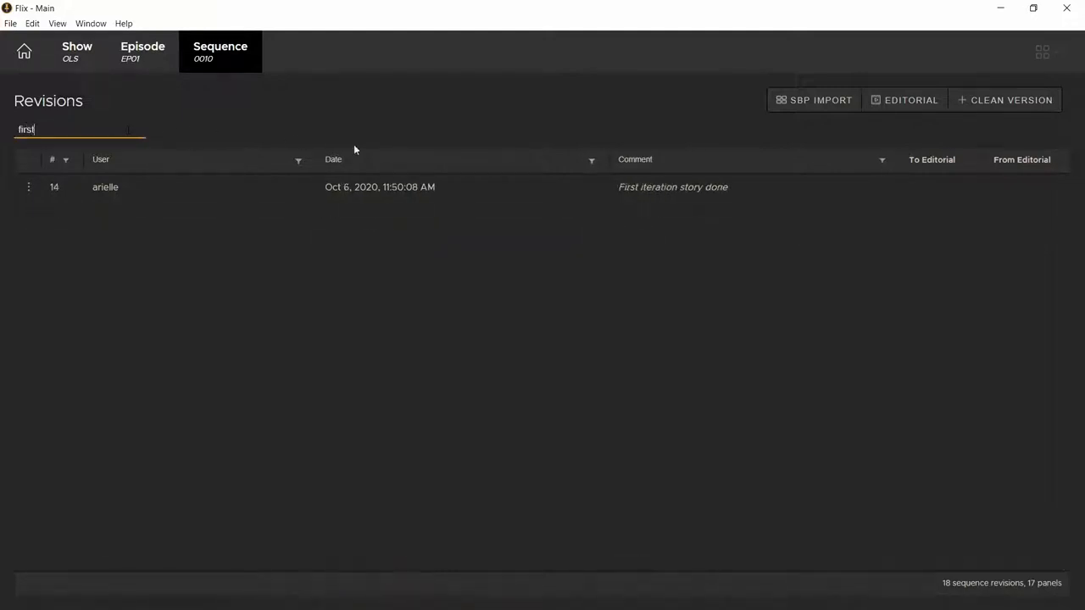
pyautogui.hotkey('ctrl', 'a')
pyautogui.press('BackSpace')
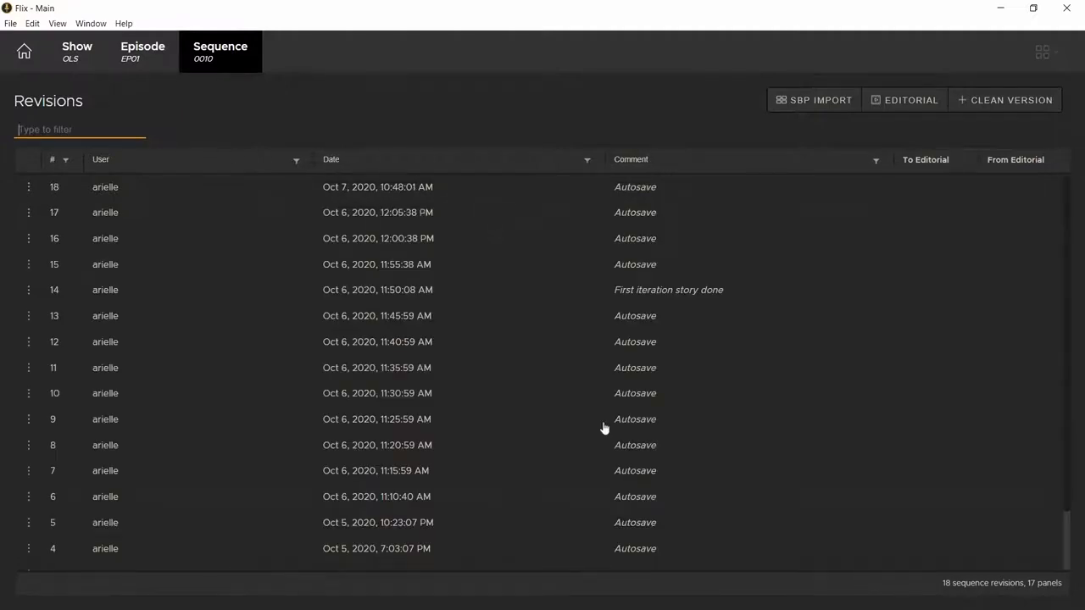
# Open sequence revision 5 to view its panels, and return to the revisions list to open revision 18.
pyautogui.click(477, 524)
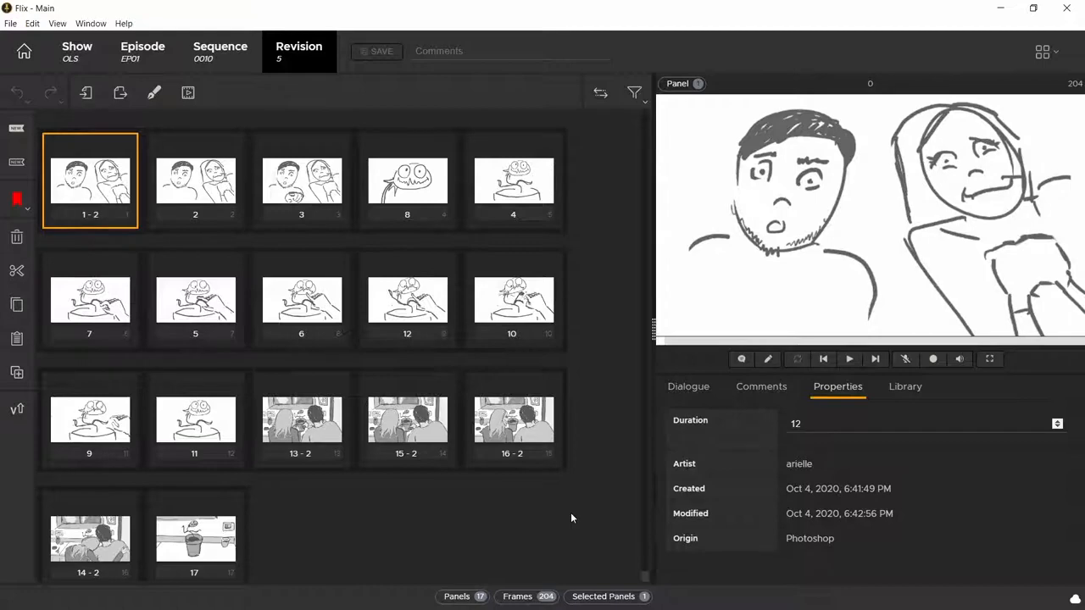
pyautogui.click(223, 59)
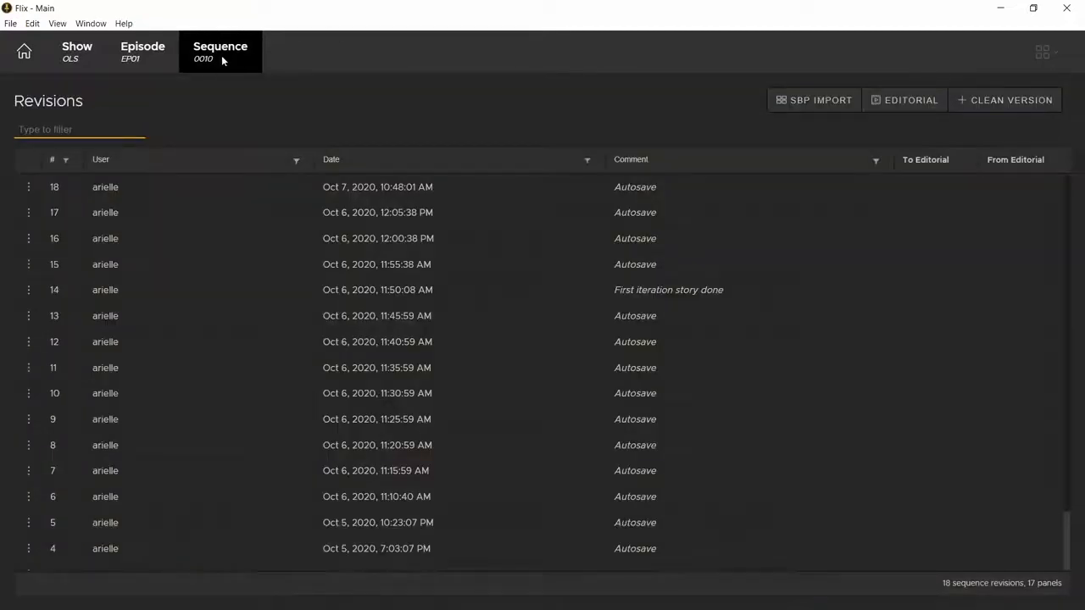
pyautogui.click(401, 186)
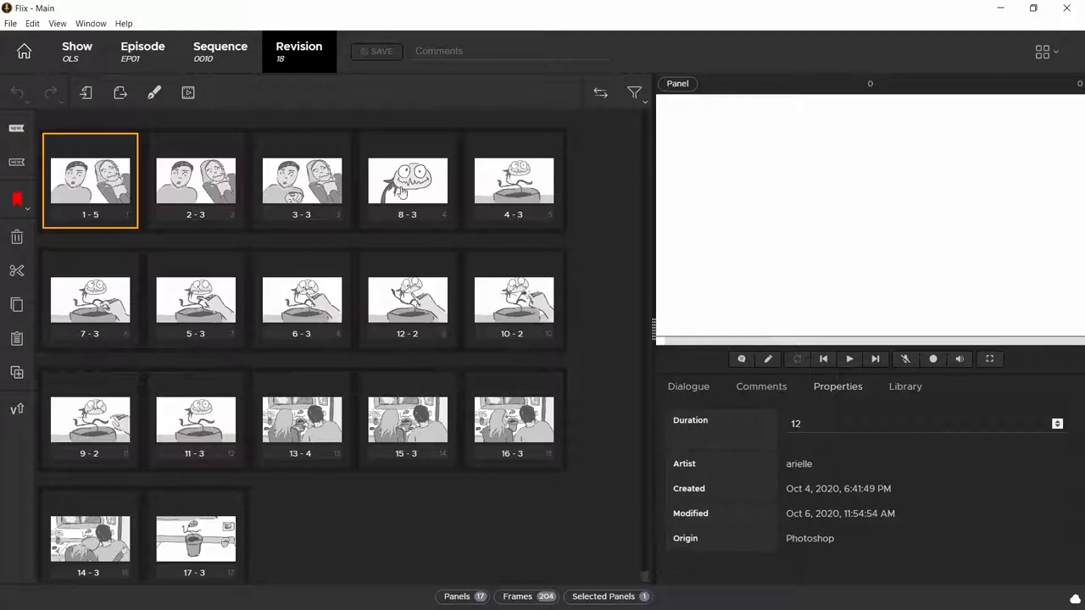
# Compare the open revision 18 of the sequence with revision 15.
pyautogui.click(601, 94)
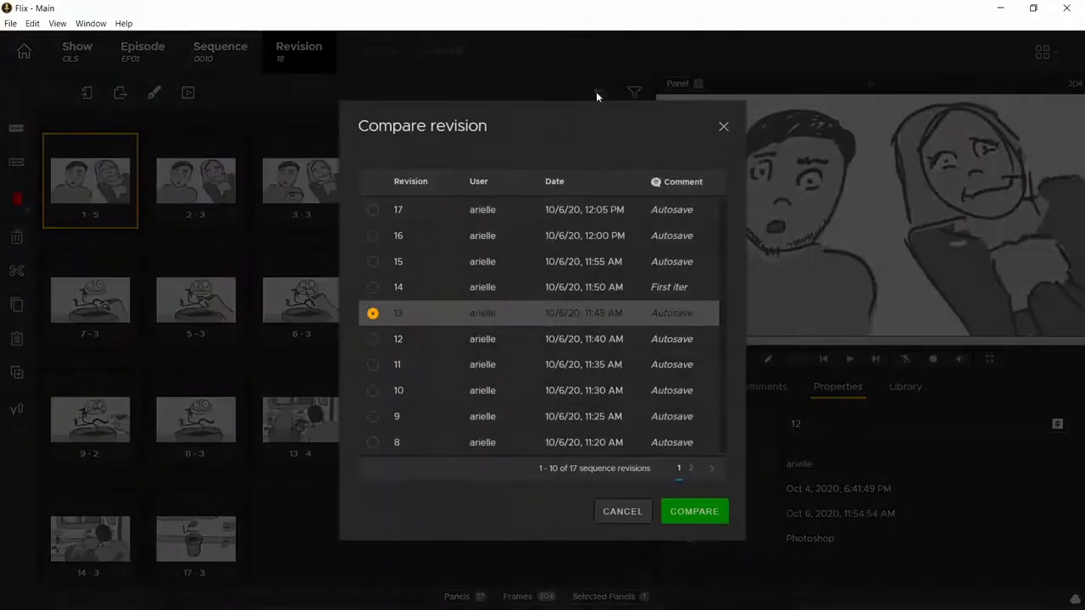
pyautogui.click(373, 261)
pyautogui.click(709, 513)
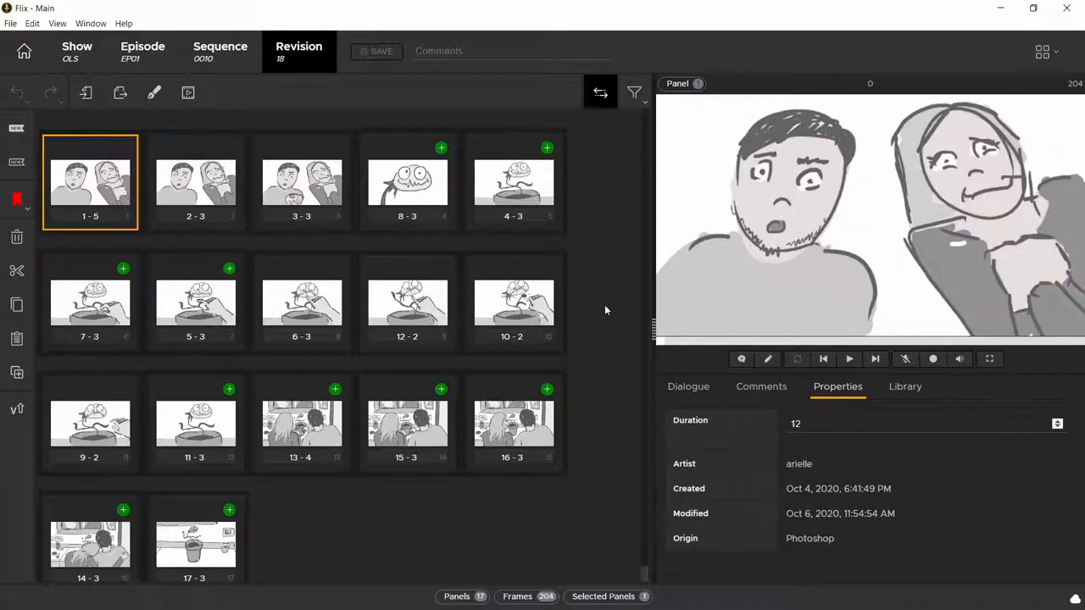
# Return to the revisions list and examine the available autosave frequencies in the general preferences.
pyautogui.click(241, 63)
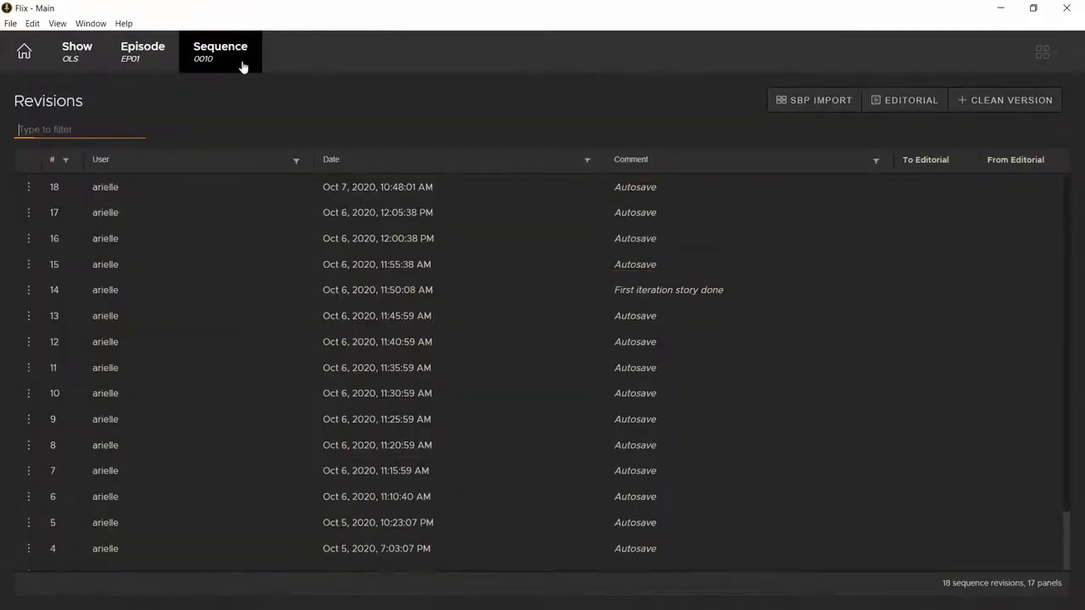
pyautogui.click(11, 24)
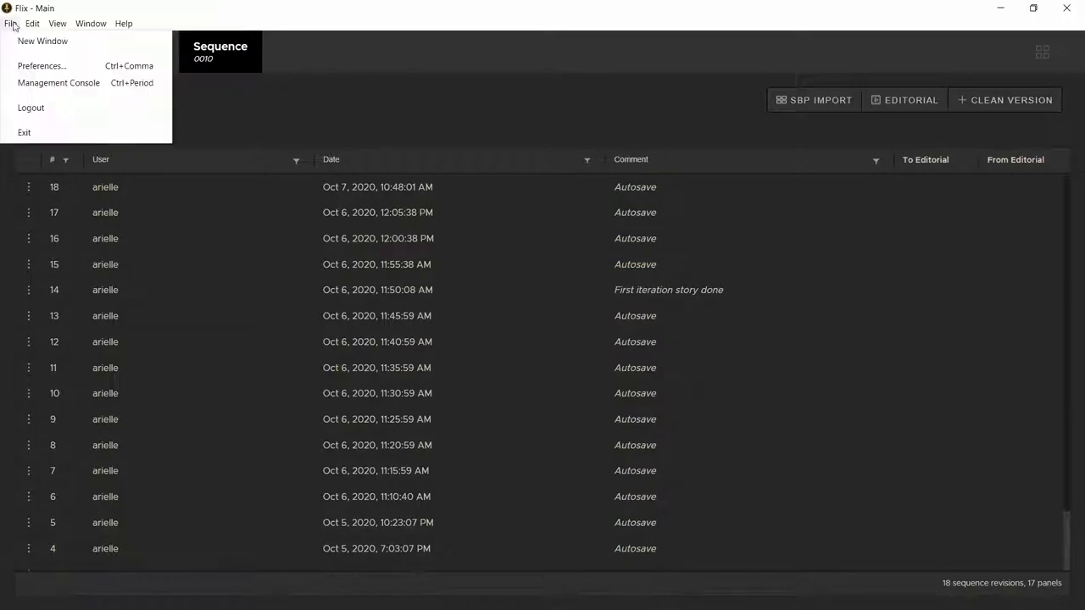
pyautogui.click(37, 68)
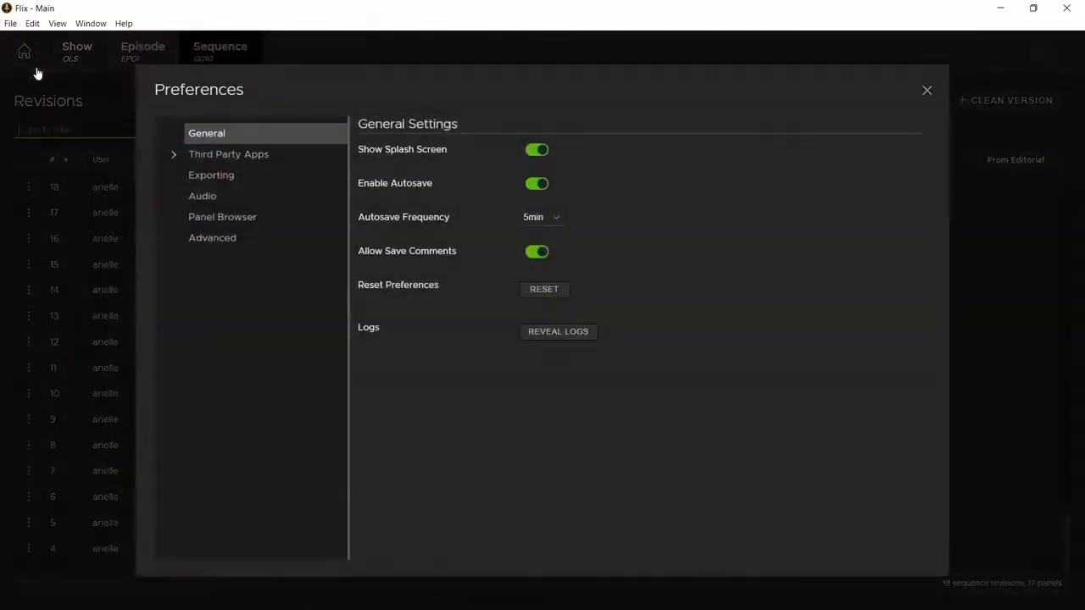
pyautogui.click(551, 222)
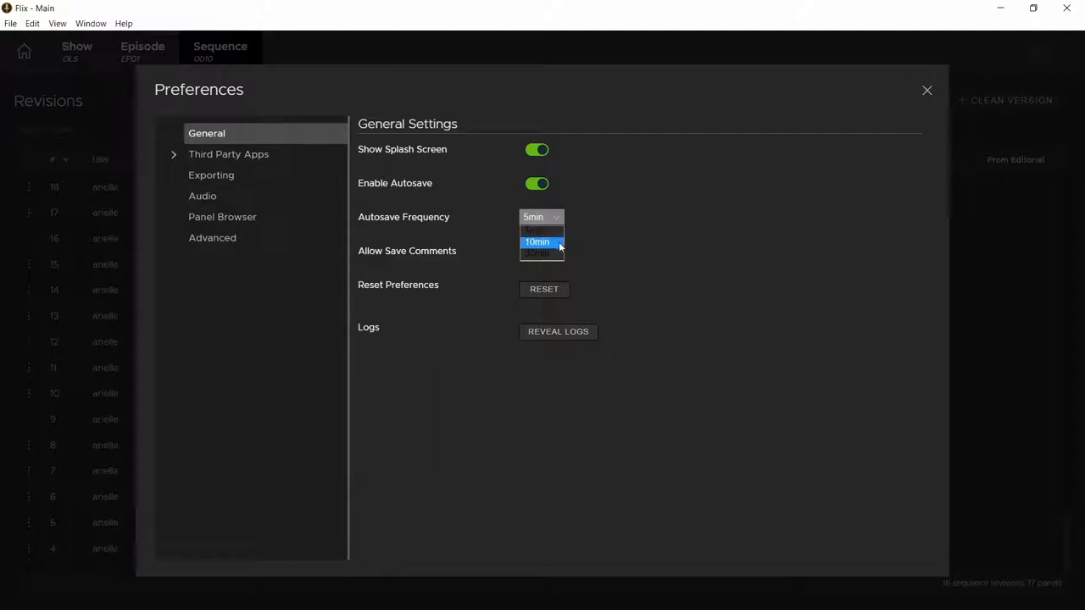
pyautogui.click(618, 229)
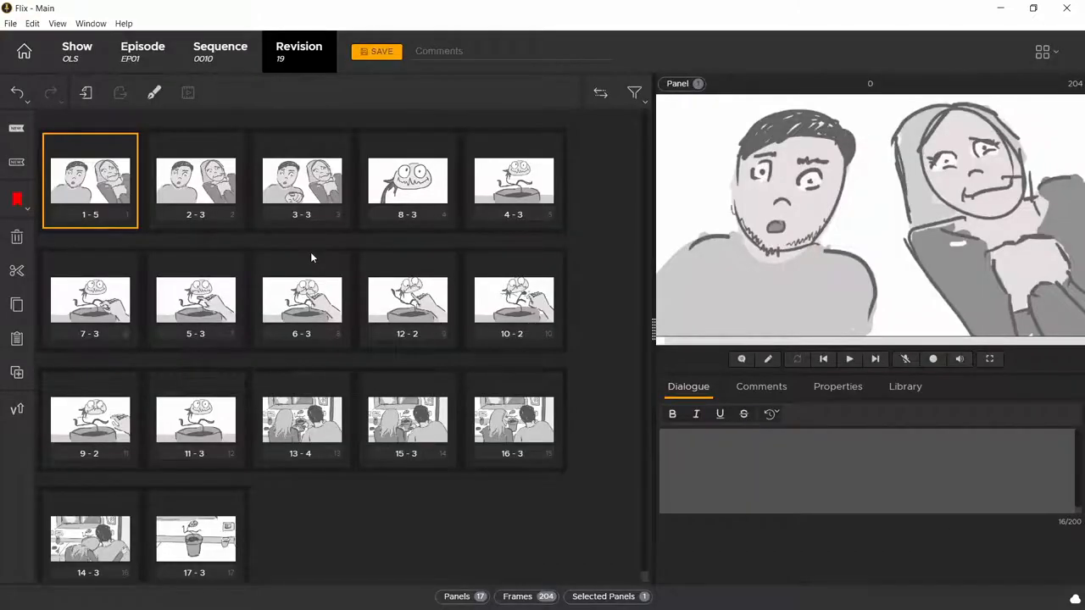
# Filter the panel library by creator and by the date range from 6 to 7 October 2020.
pyautogui.click(850, 387)
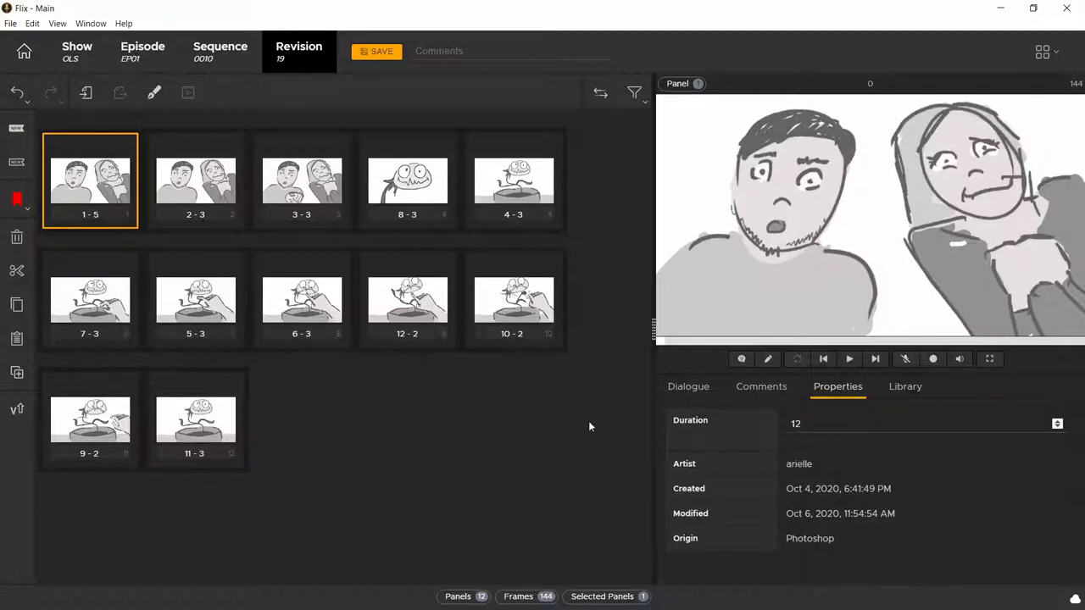
pyautogui.click(905, 388)
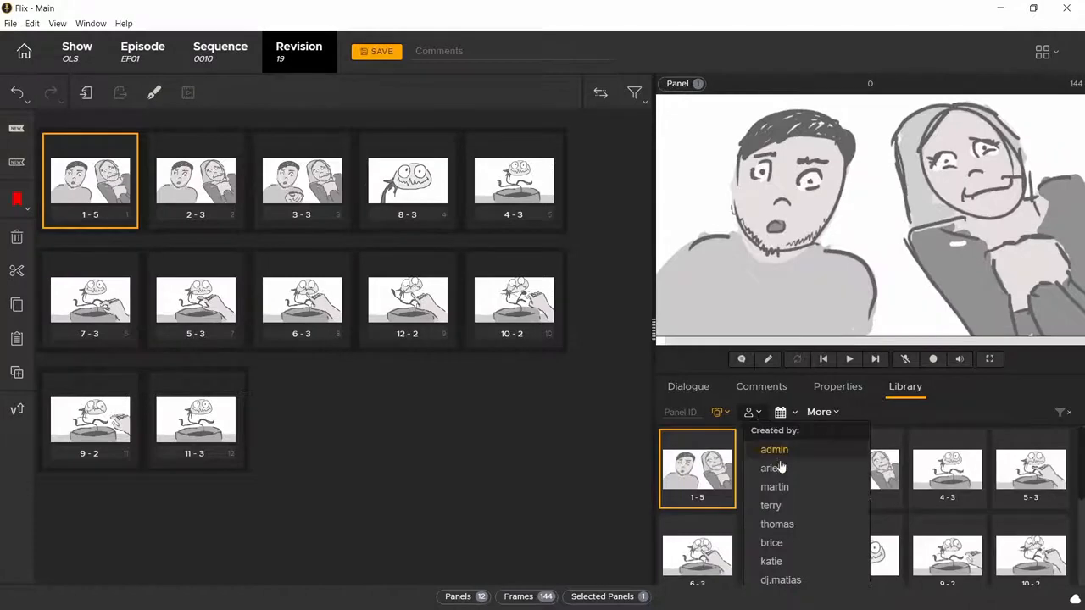
pyautogui.click(792, 414)
pyautogui.click(808, 502)
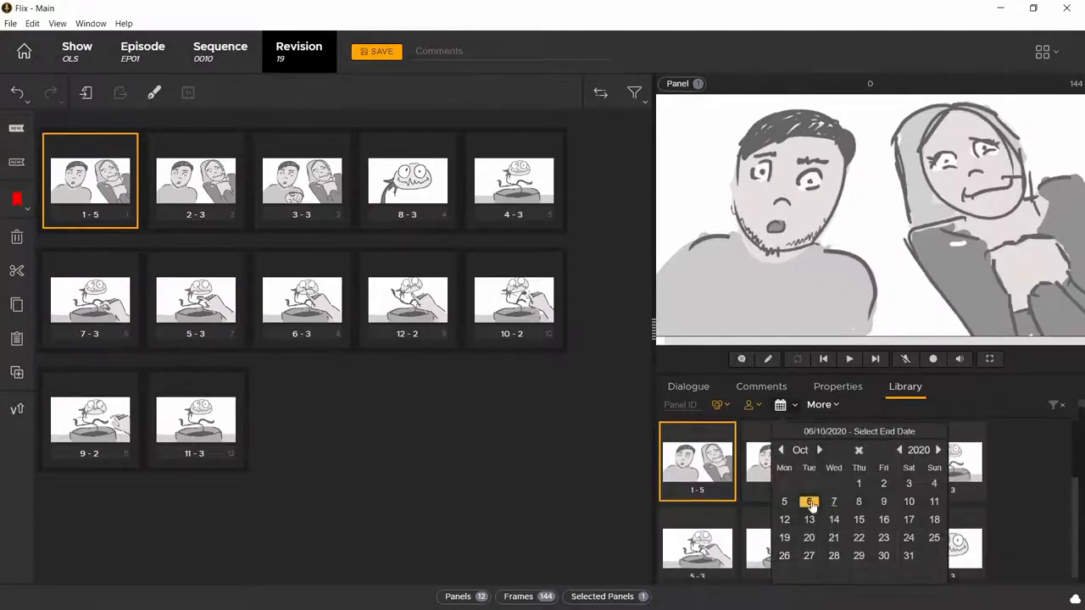
pyautogui.click(833, 503)
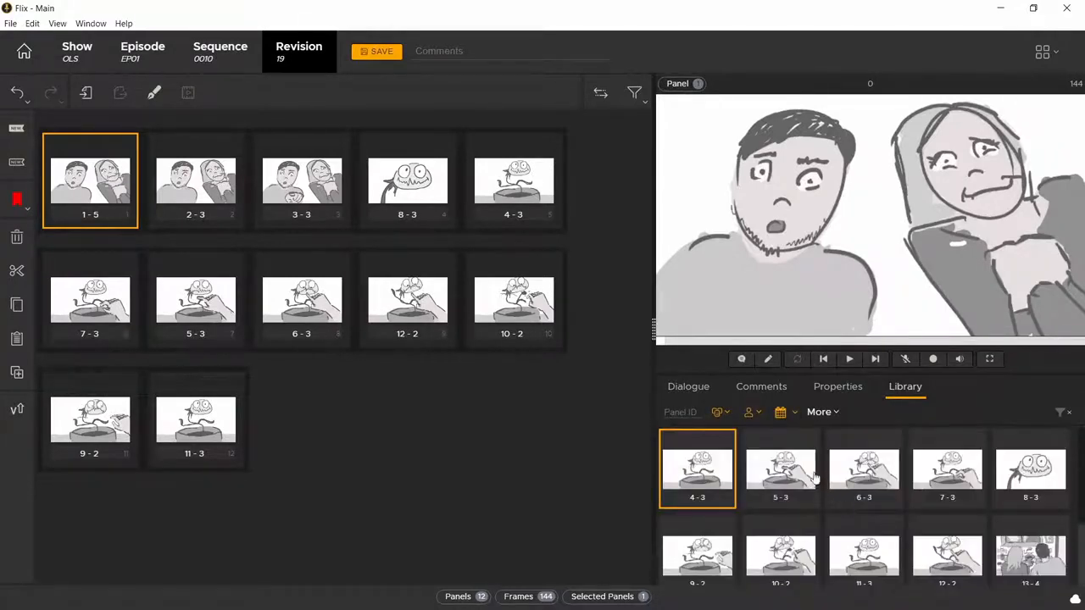
pyautogui.scroll(-2, 870, 428)
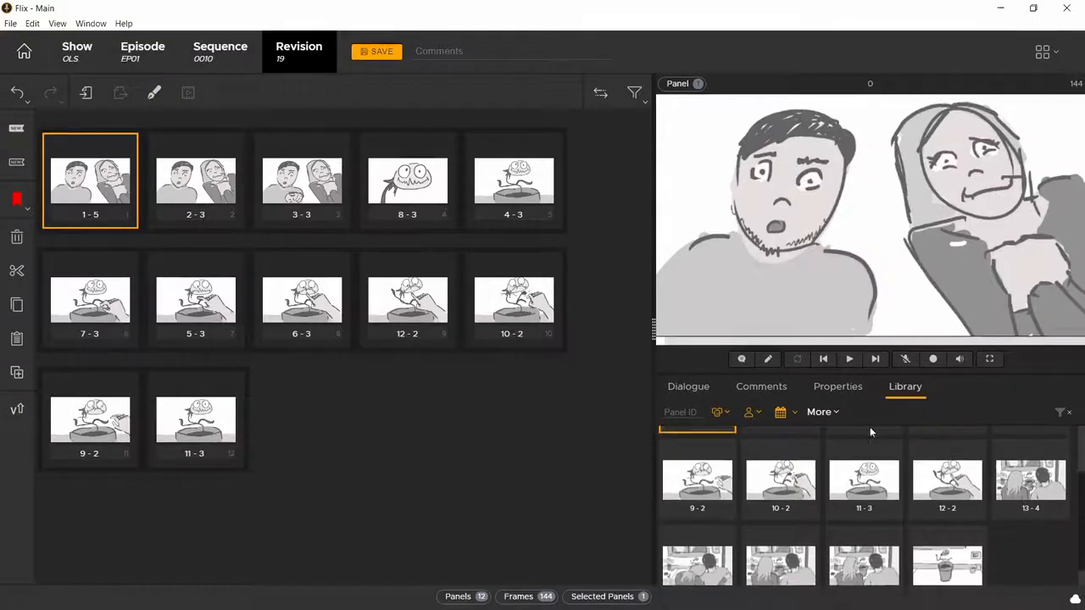
# Add panels 13-4 through 17-3 from the library after panel 11-3, and save the sequence.
pyautogui.click(1031, 462)
pyautogui.keyDown('shift'); pyautogui.click(948, 553); pyautogui.keyUp('shift')
pyautogui.moveTo(882, 550); pyautogui.dragTo(245, 428)
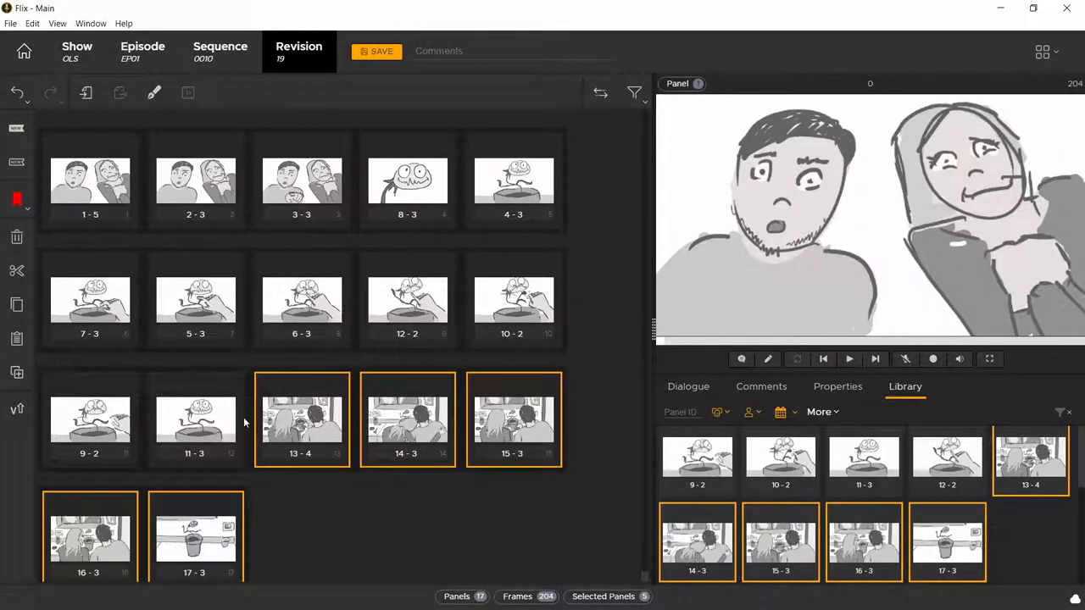
pyautogui.hotkey('ctrl', 's')
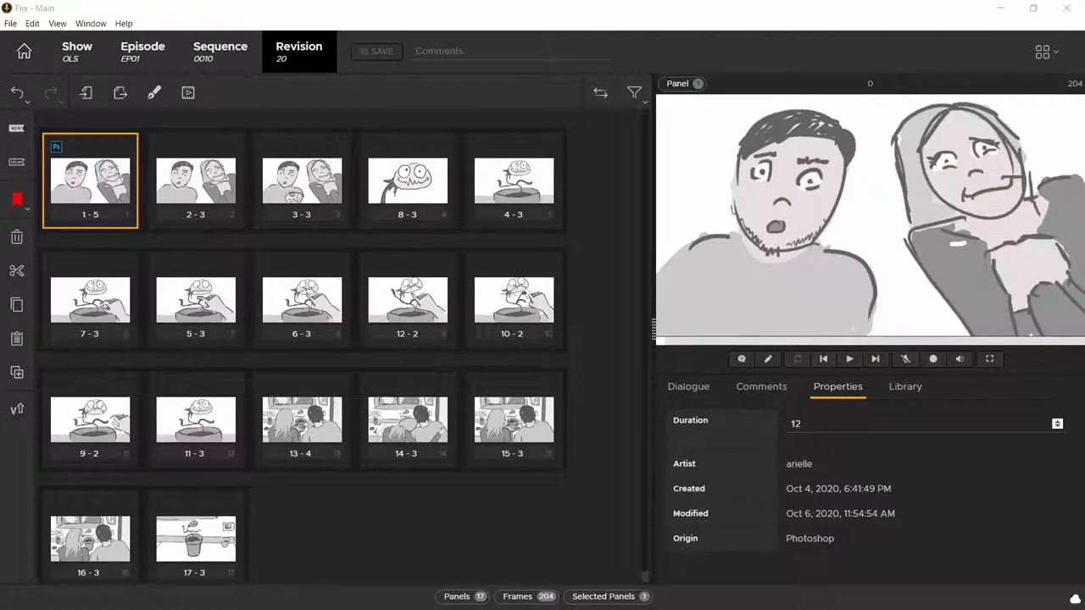
# Import the apartment_panel file as a new panel and move it to the start of the sequence.
pyautogui.click(88, 95)
pyautogui.click(555, 307)
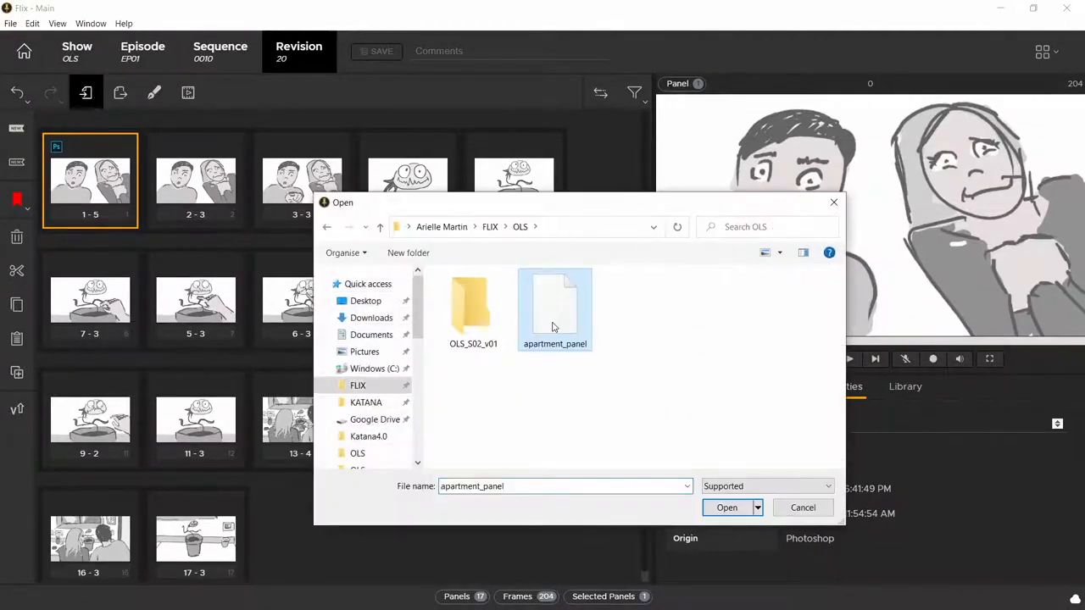
pyautogui.click(755, 508)
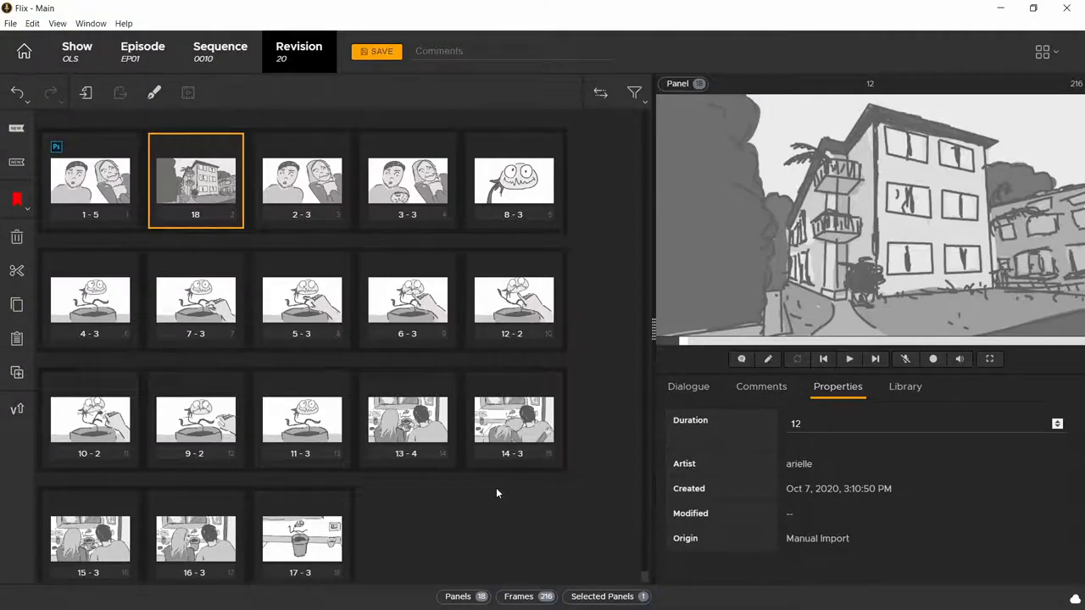
pyautogui.moveTo(202, 178); pyautogui.dragTo(71, 182)
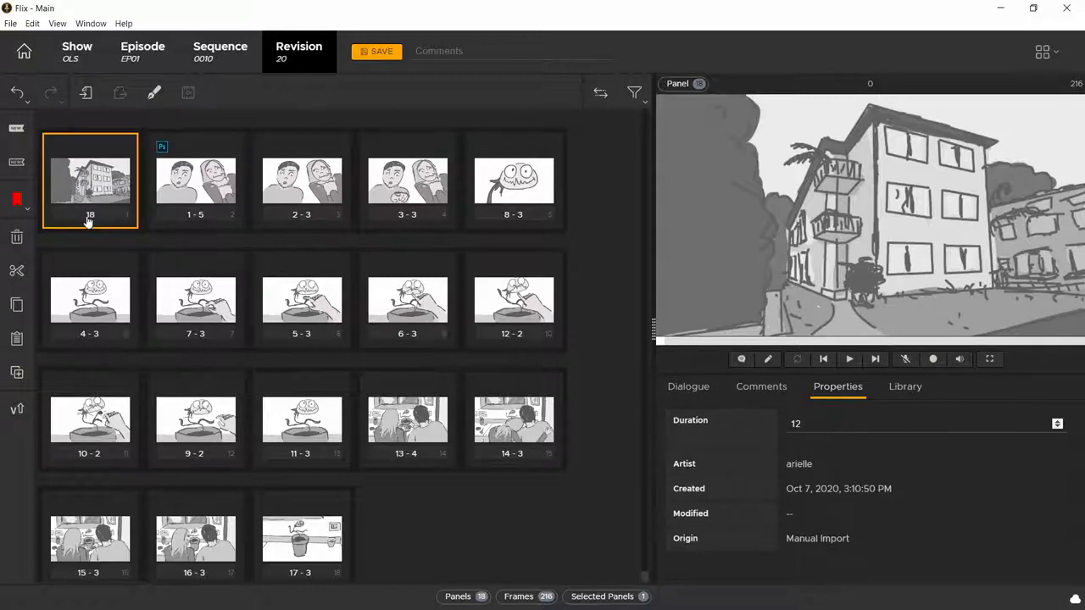
pyautogui.moveTo(93, 194)
pyautogui.mouseDown()
pyautogui.moveTo(177, 209)
pyautogui.moveTo(260, 195)
pyautogui.moveTo(82, 180)
pyautogui.mouseUp()
pyautogui.click(202, 220)
# Add the comment "This panel needs to be longer" to the apartment panel.
pyautogui.click(761, 387)
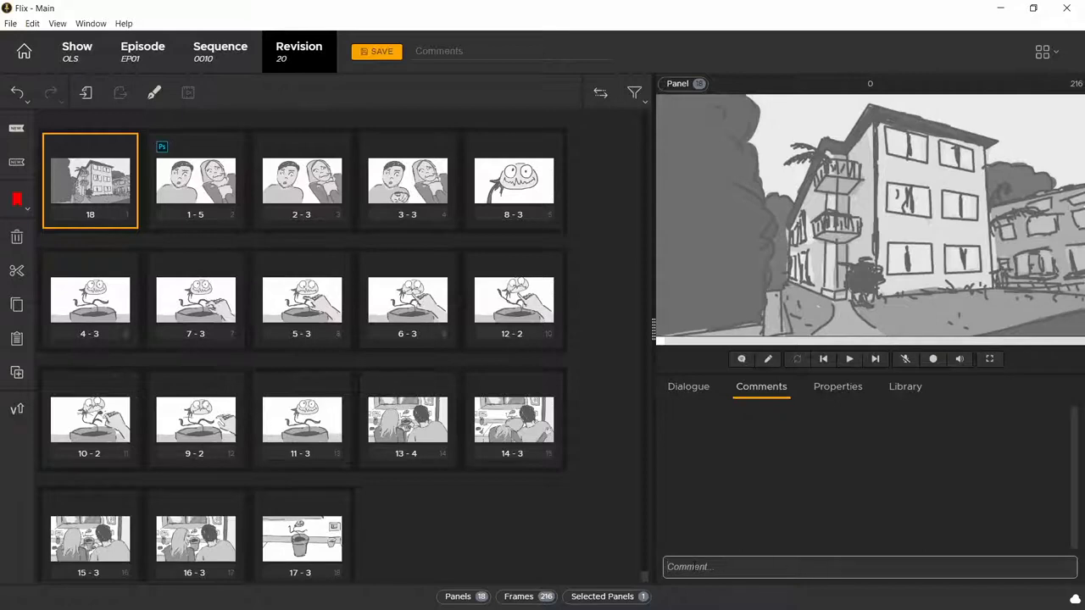
pyautogui.write('This panel needs to be longer')
pyautogui.press('Return')
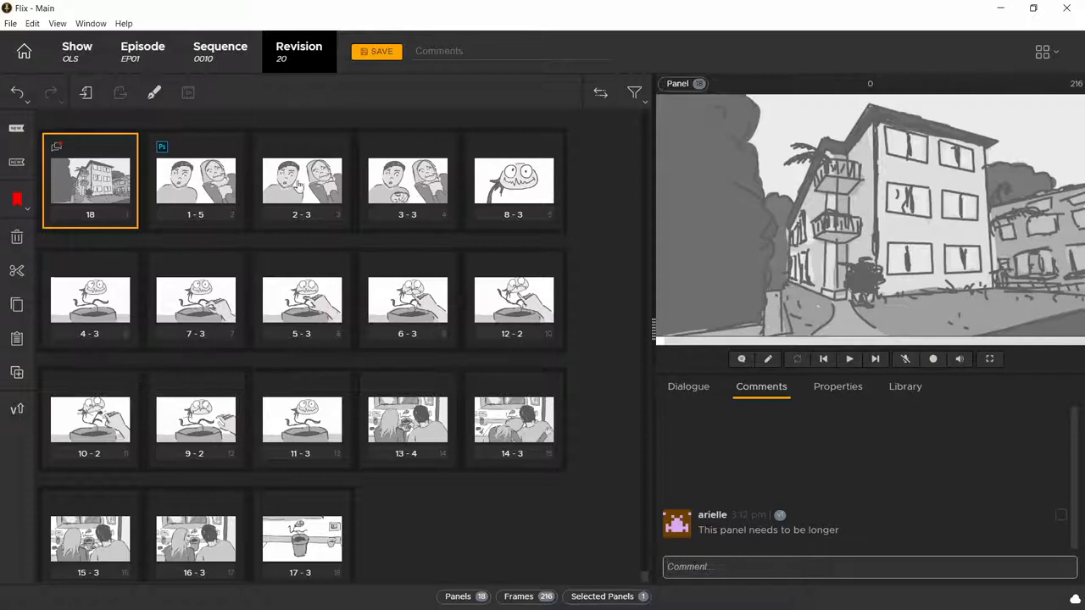
pyautogui.moveTo(59, 149)
# Set the apartment panel's duration to 20 frames and mark its comment as resolved.
pyautogui.click(841, 390)
pyautogui.doubleClick(764, 422)
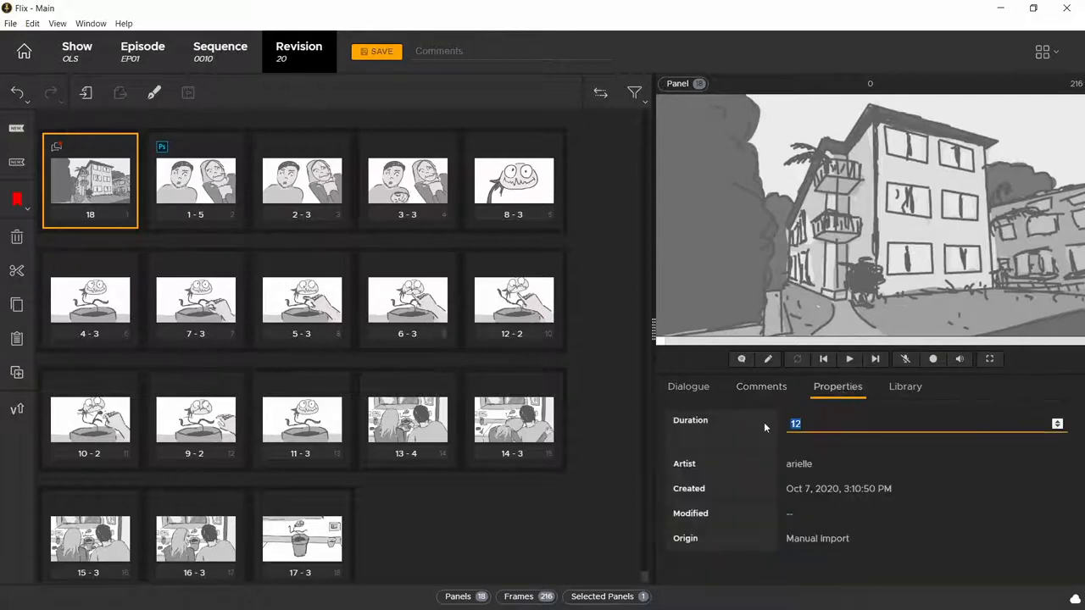
pyautogui.write('20')
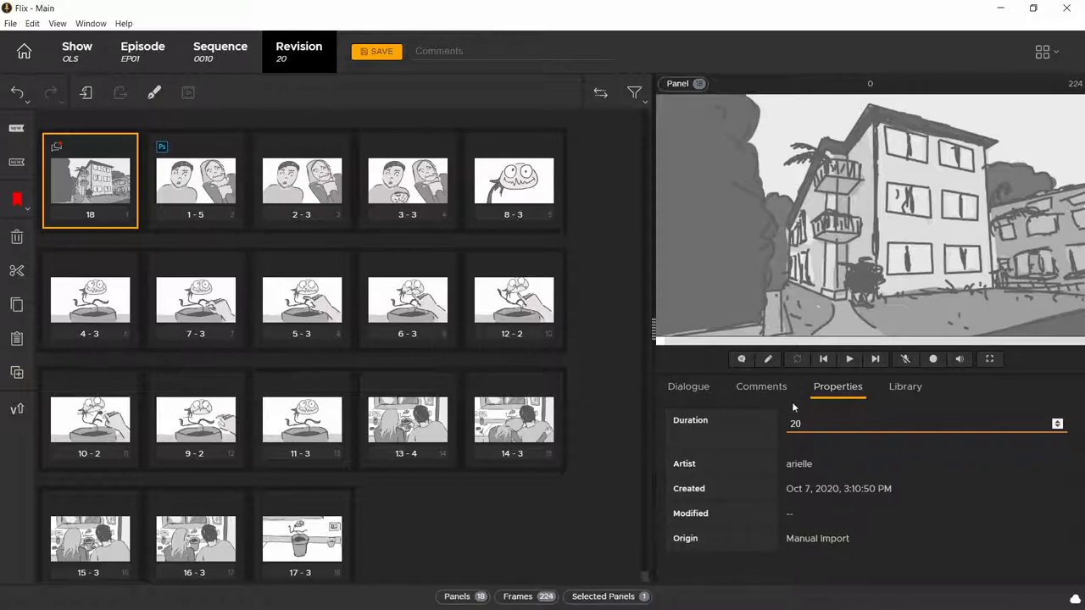
pyautogui.click(762, 388)
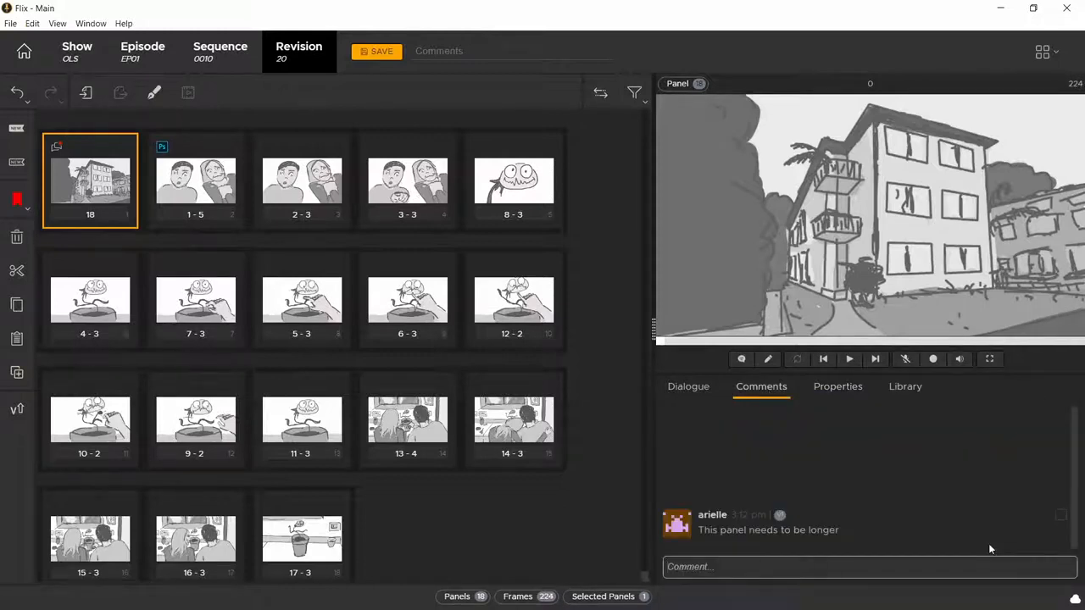
pyautogui.click(1060, 516)
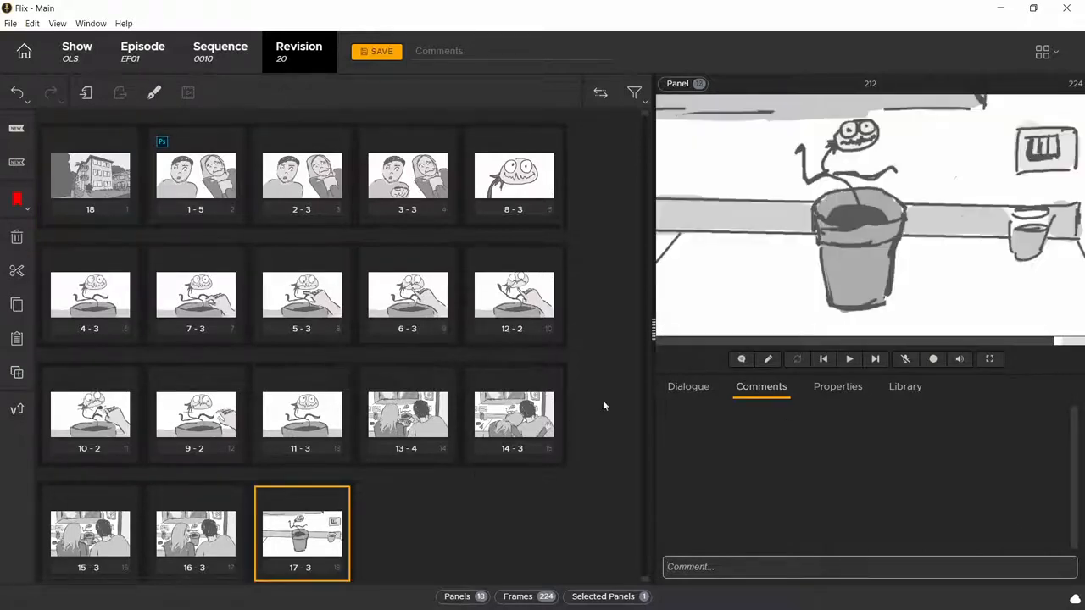
# Annotate the last panel in red with an arrow pointing away from the plant pot and a pot outline beside the cup.
pyautogui.click(768, 359)
pyautogui.moveTo(904, 230)
pyautogui.mouseDown()
pyautogui.moveTo(954, 229)
pyautogui.moveTo(941, 238)
pyautogui.mouseUp()
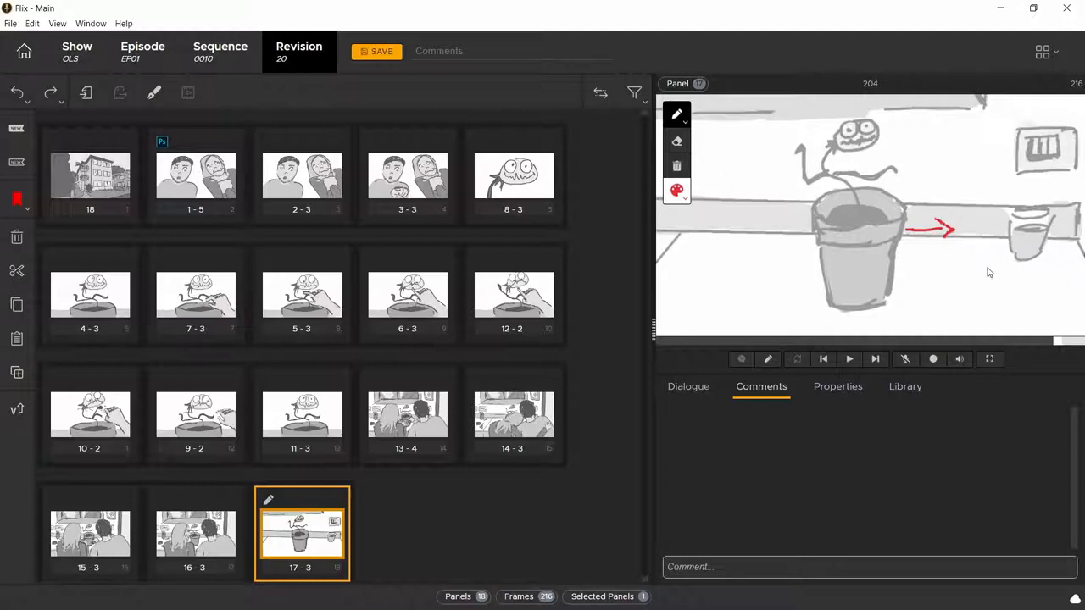
pyautogui.moveTo(1008, 299)
pyautogui.mouseDown()
pyautogui.moveTo(983, 302)
pyautogui.moveTo(963, 217)
pyautogui.mouseUp()
pyautogui.moveTo(1041, 209)
pyautogui.mouseDown()
pyautogui.moveTo(1014, 298)
pyautogui.moveTo(1017, 208)
pyautogui.moveTo(965, 197)
pyautogui.moveTo(1031, 207)
pyautogui.mouseUp()
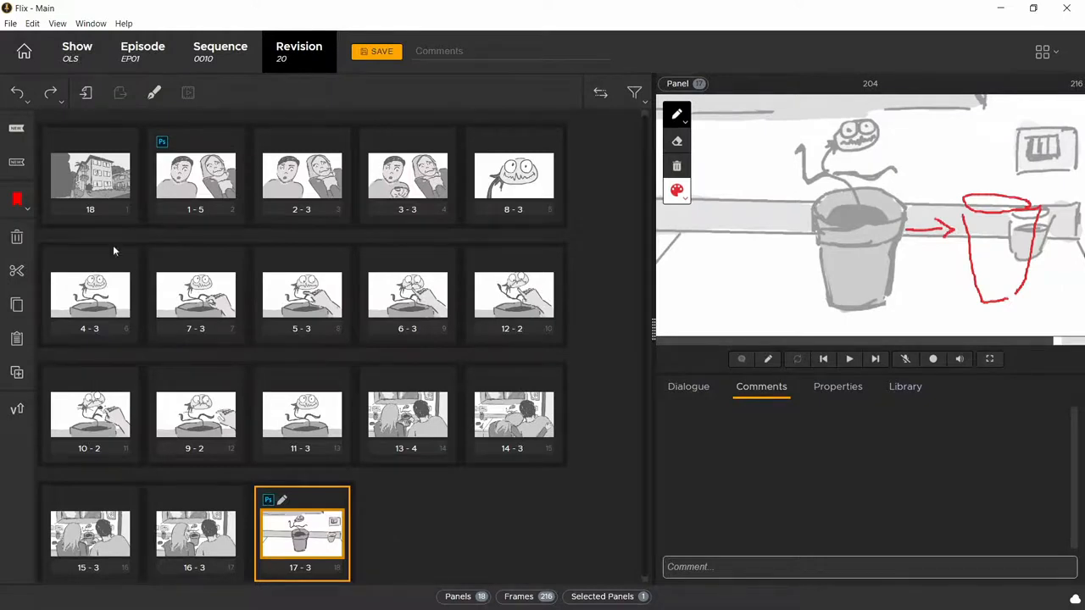
# Highlight the apartment panel in red and panels 1, 2 and 3 in yellow.
pyautogui.click(102, 185)
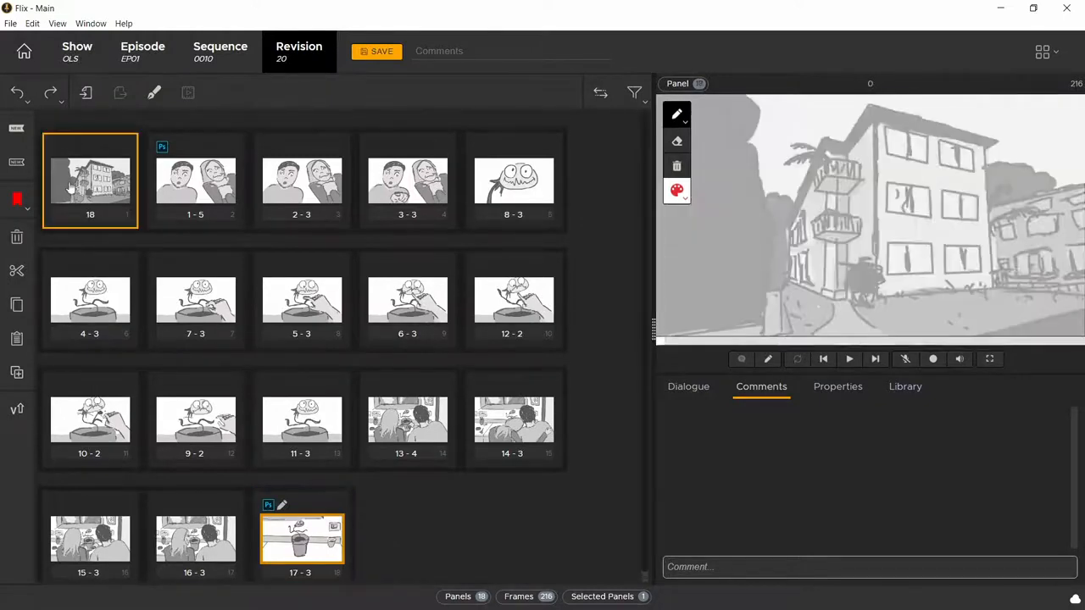
pyautogui.click(21, 201)
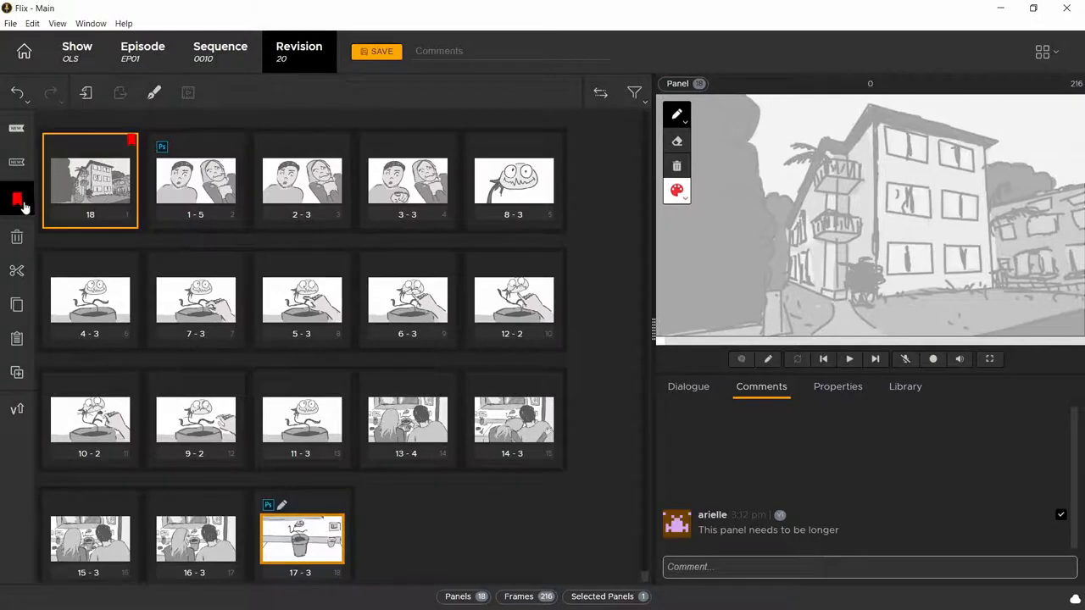
pyautogui.click(199, 207)
pyautogui.keyDown('shift'); pyautogui.click(412, 195); pyautogui.keyUp('shift')
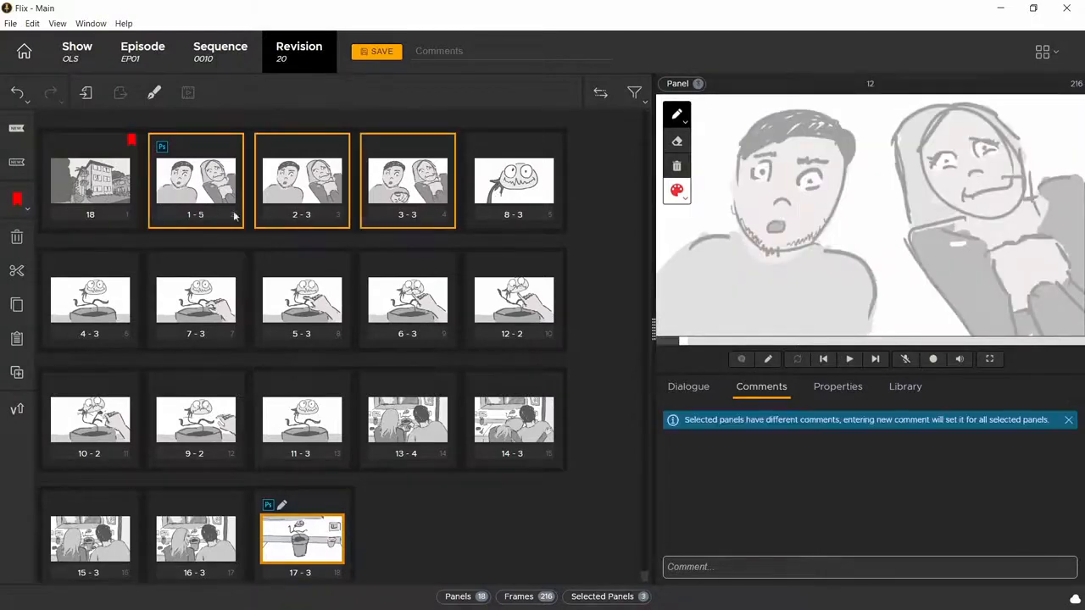
pyautogui.click(28, 208)
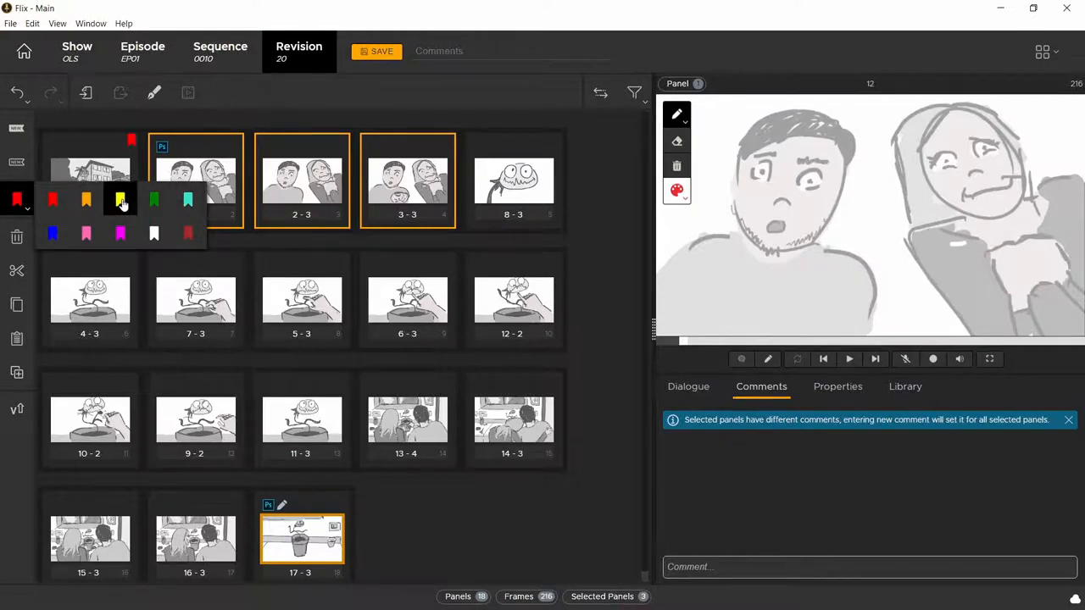
pyautogui.click(120, 201)
# Highlight panels 13 to 16 in red.
pyautogui.click(386, 430)
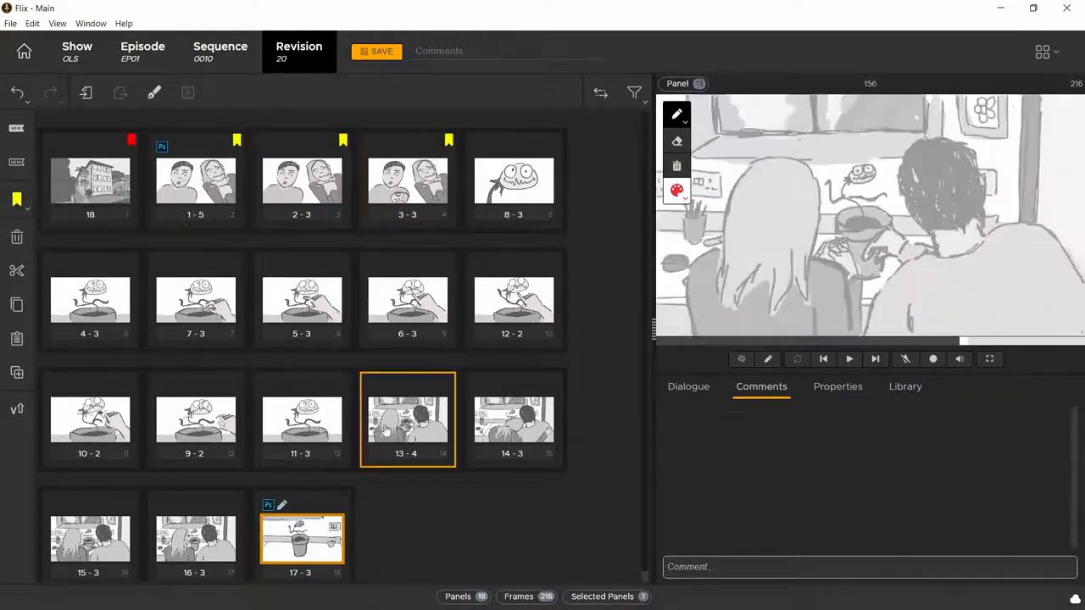
pyautogui.keyDown('shift'); pyautogui.click(178, 562); pyautogui.keyUp('shift')
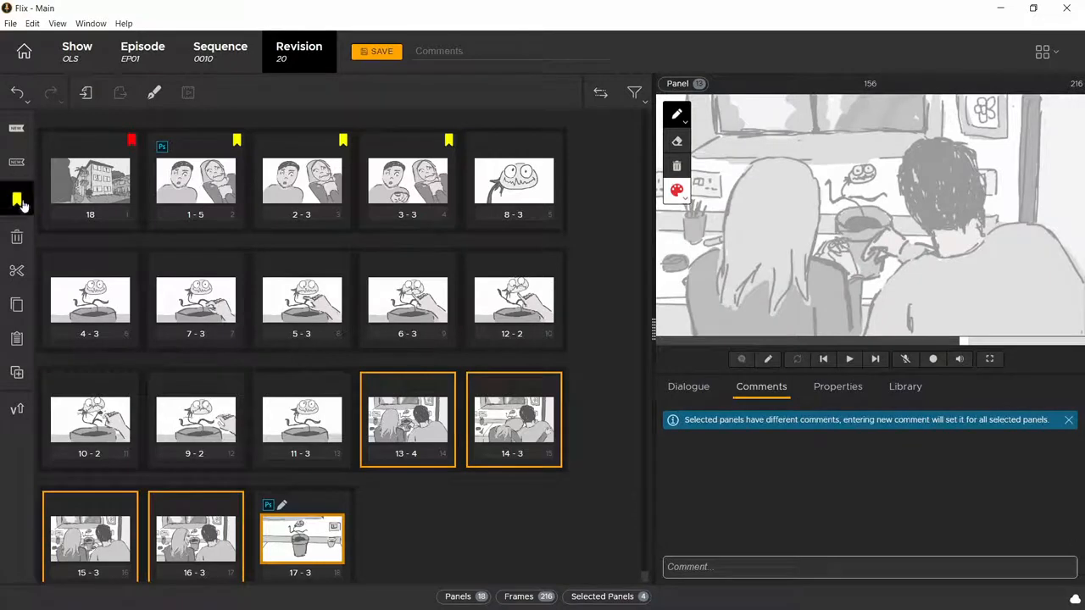
pyautogui.click(21, 203)
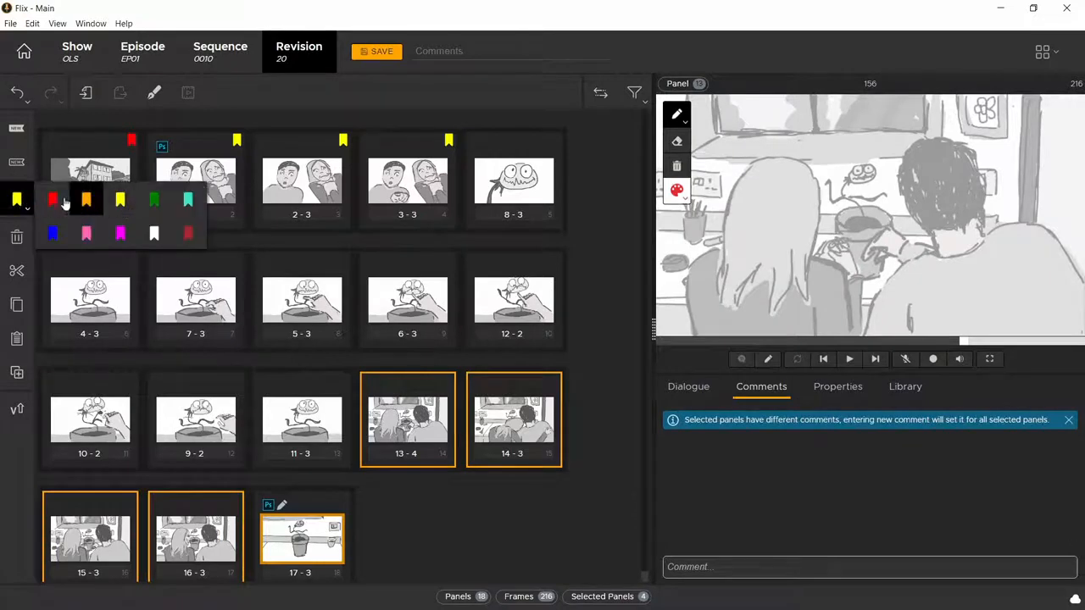
pyautogui.click(53, 202)
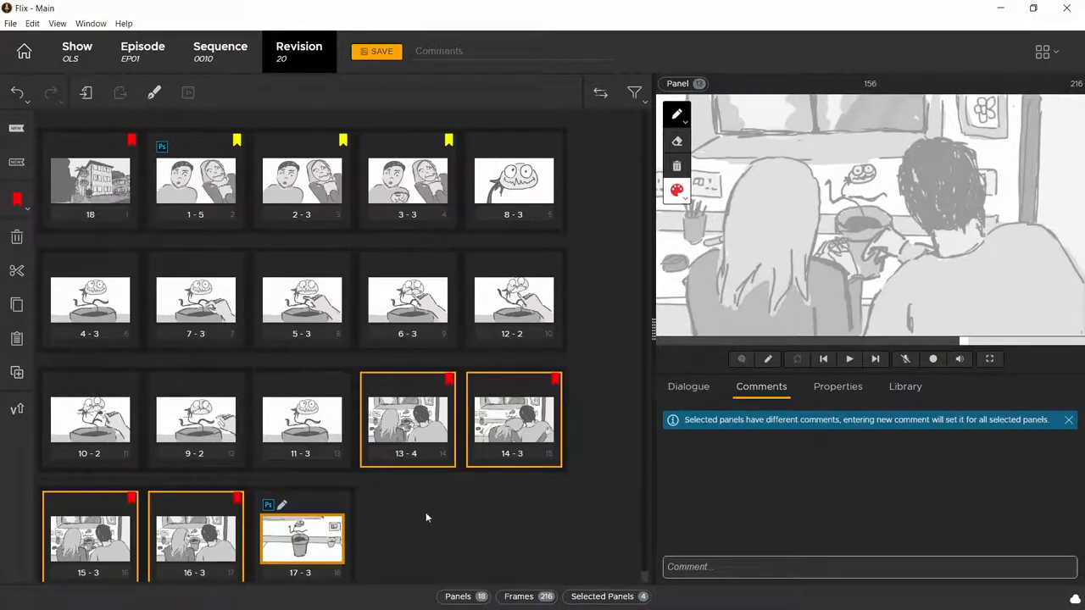
# Filter the storyboard by annotated panels and by highlighted panels, and clear the filter to show all panels.
pyautogui.click(635, 95)
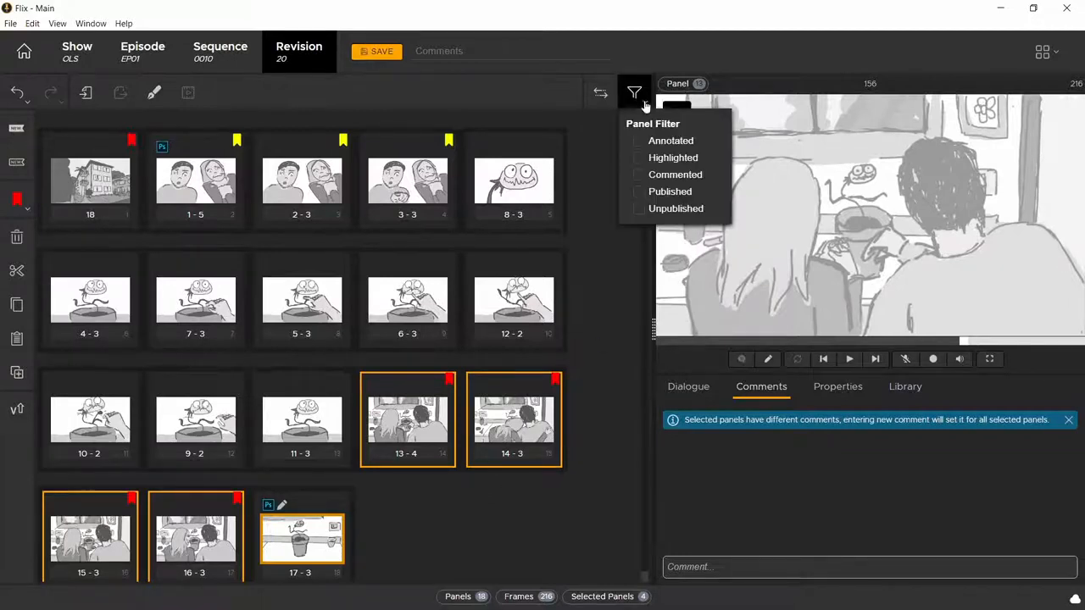
pyautogui.click(641, 144)
pyautogui.click(641, 146)
pyautogui.click(640, 159)
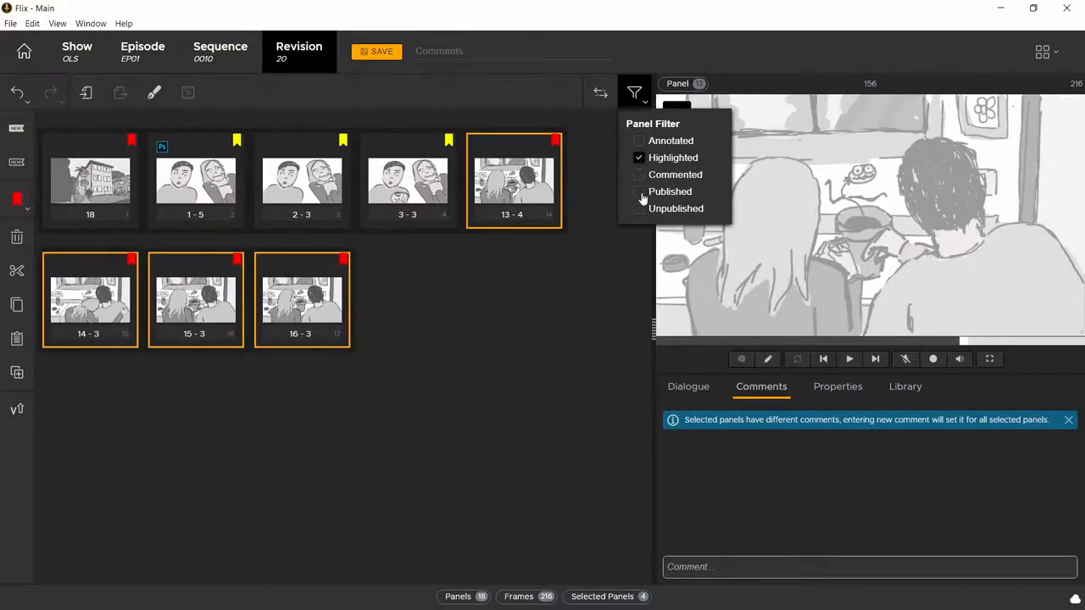
pyautogui.click(638, 159)
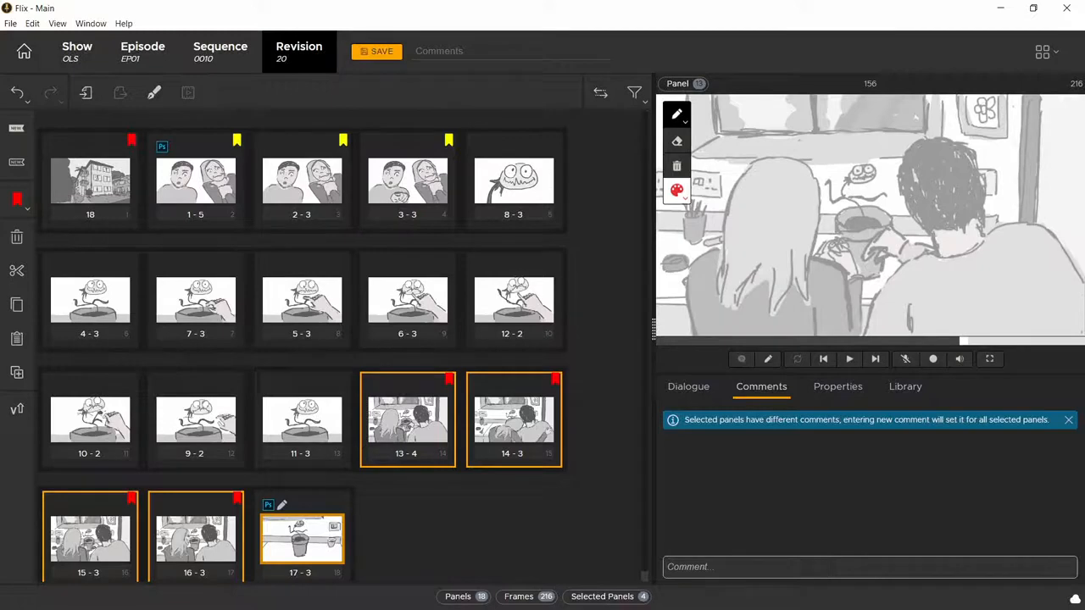
# Add shot markers at the apartment panel and at panels 1, 8, 13 and 17.
pyautogui.click(115, 188)
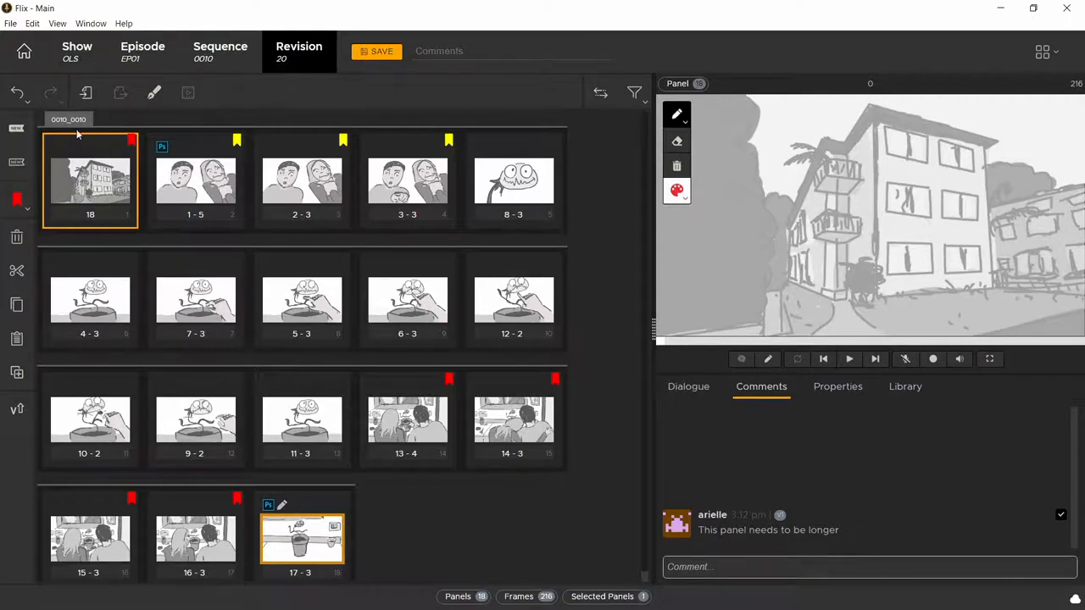
pyautogui.click(199, 183)
pyautogui.click(17, 163)
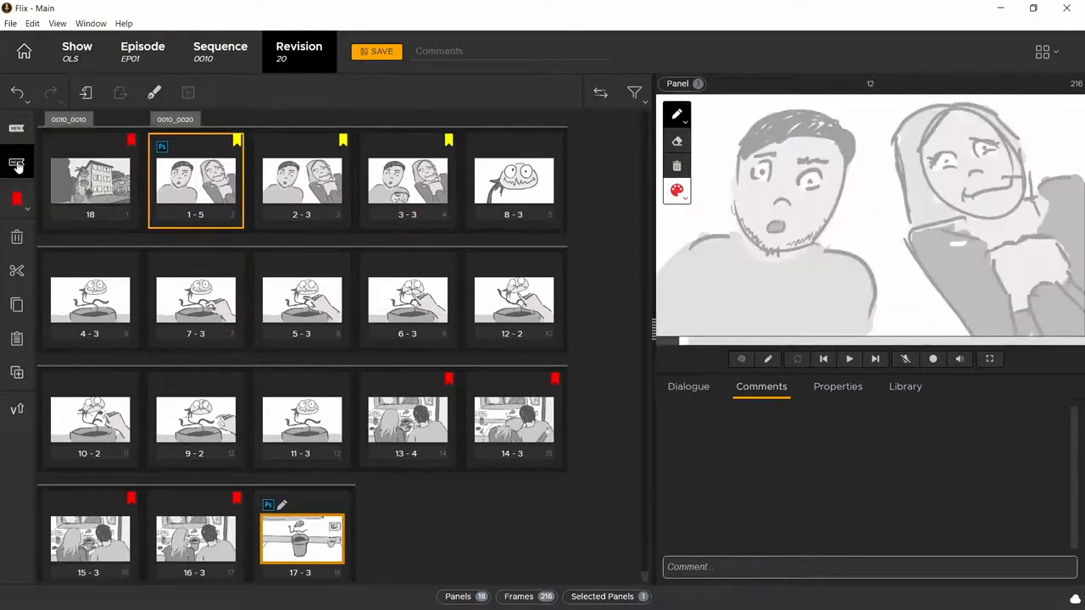
pyautogui.click(516, 186)
pyautogui.click(17, 163)
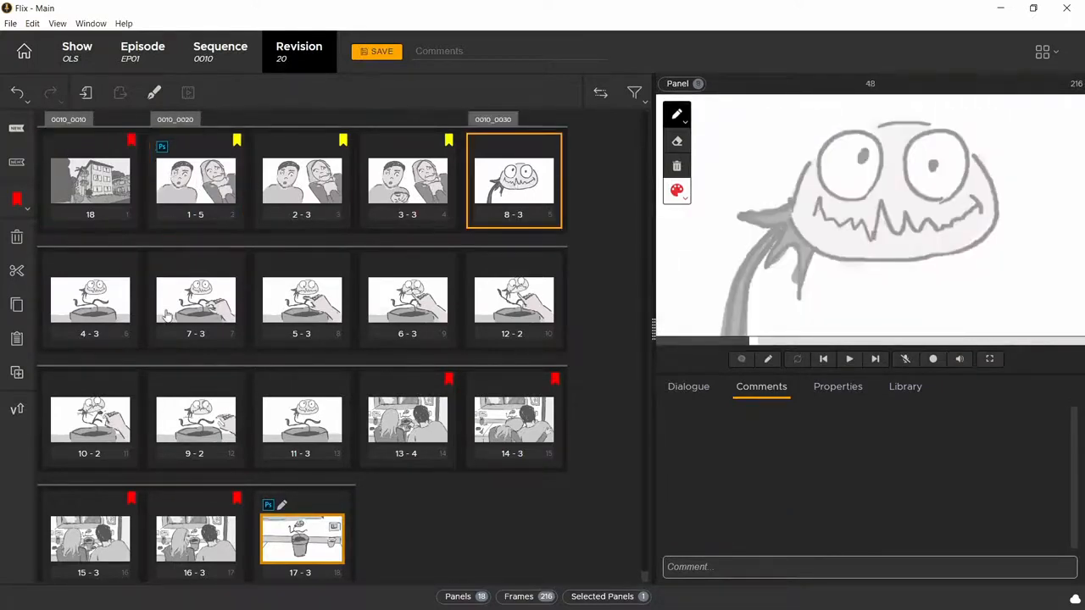
pyautogui.click(395, 416)
pyautogui.click(17, 163)
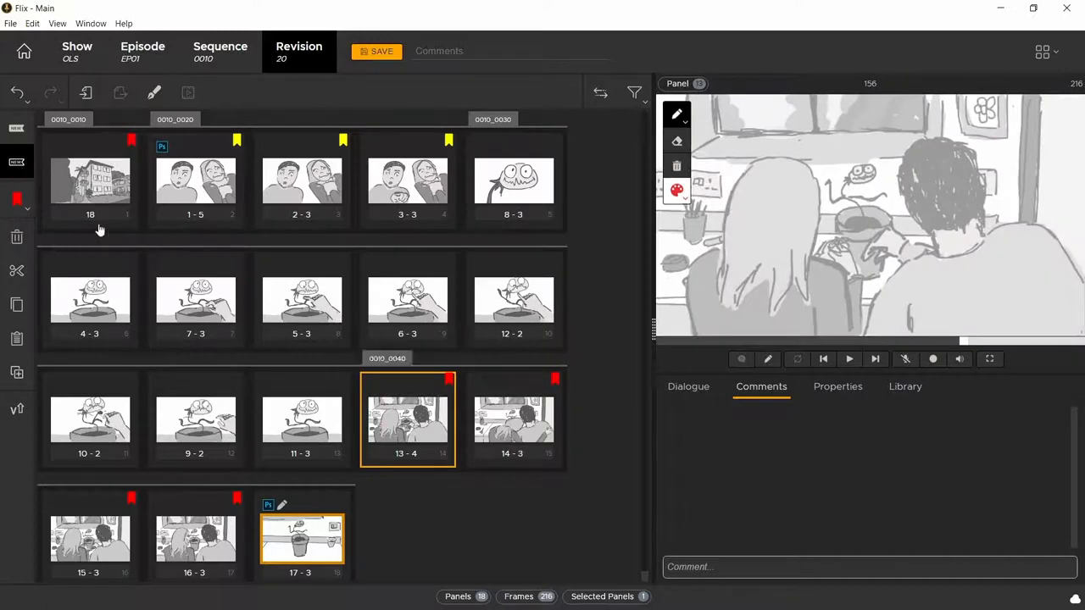
pyautogui.click(32, 163)
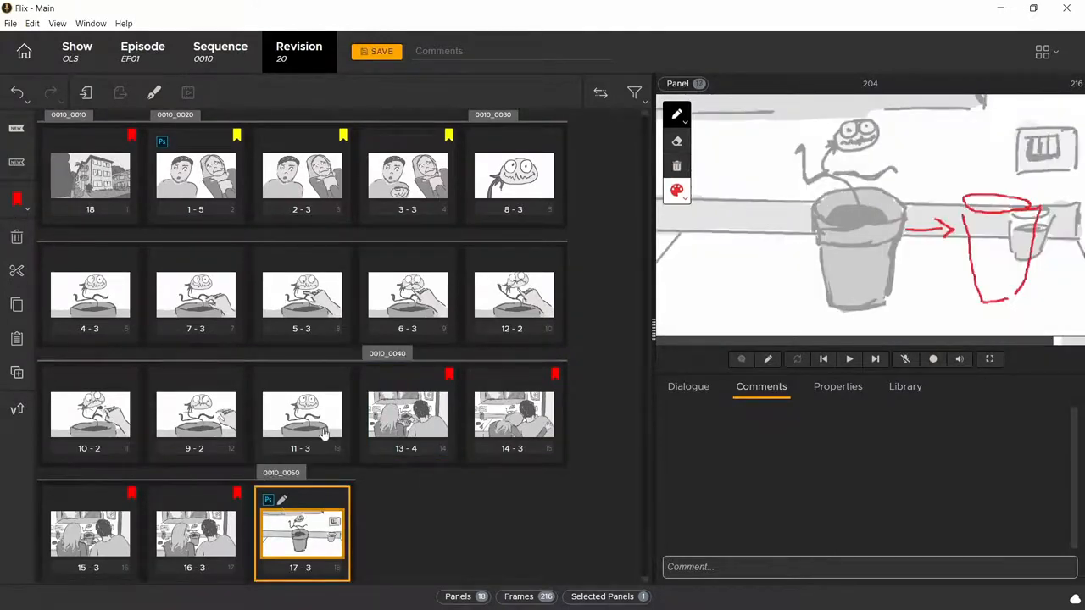
# Add the dialogue "Isn't he beautiful?" to panel 16.
pyautogui.click(692, 390)
pyautogui.write("Isn't he b")
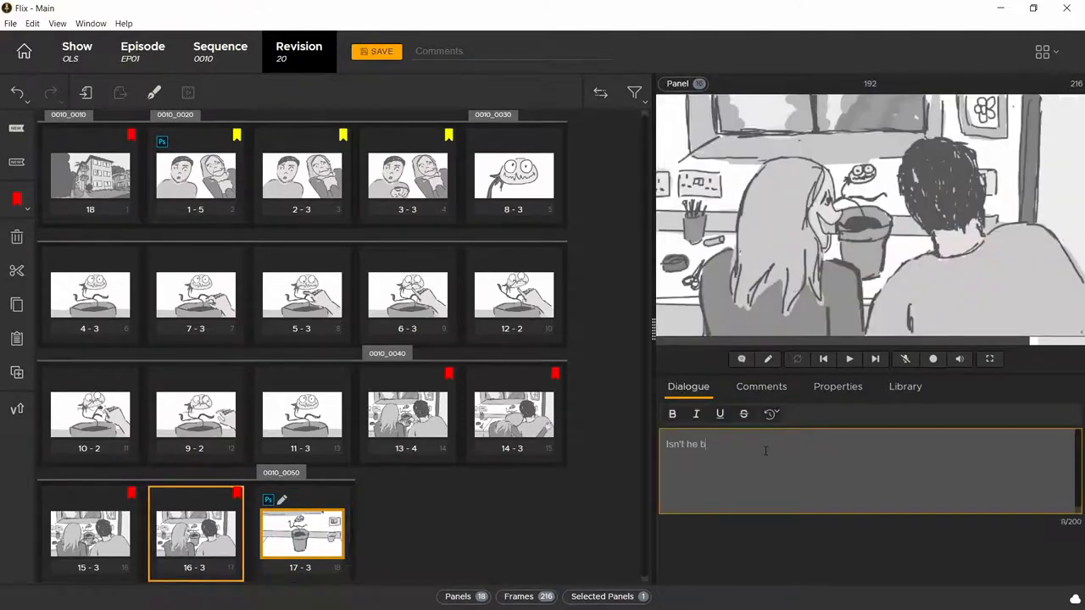
pyautogui.write('eautiful?')
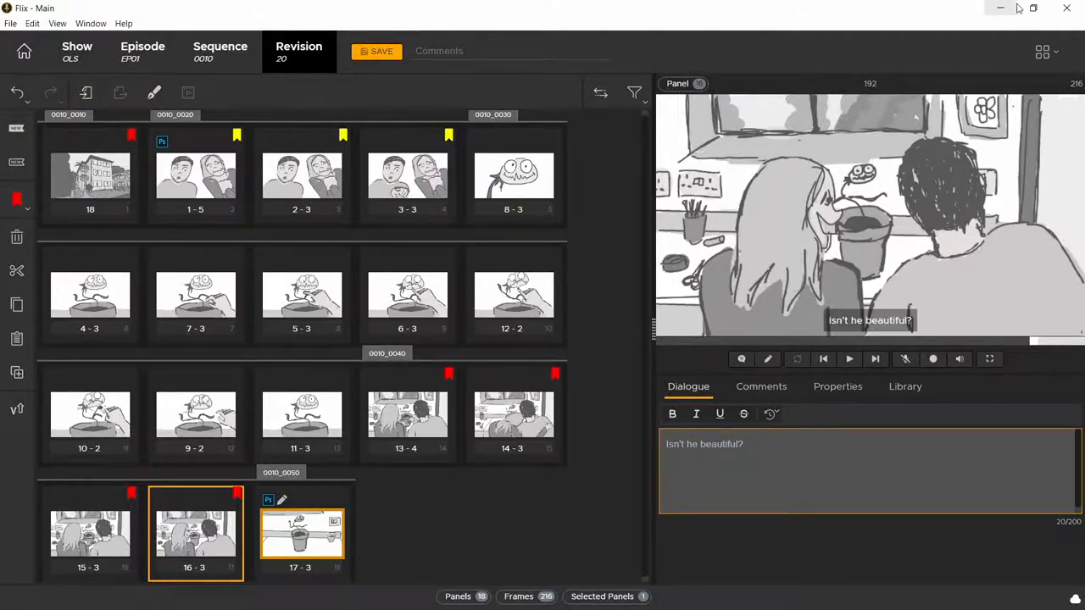
# Switch to the dialogue layout and examine the dialogue under panel 16 and its dialogue history.
pyautogui.click(1044, 52)
pyautogui.click(1033, 124)
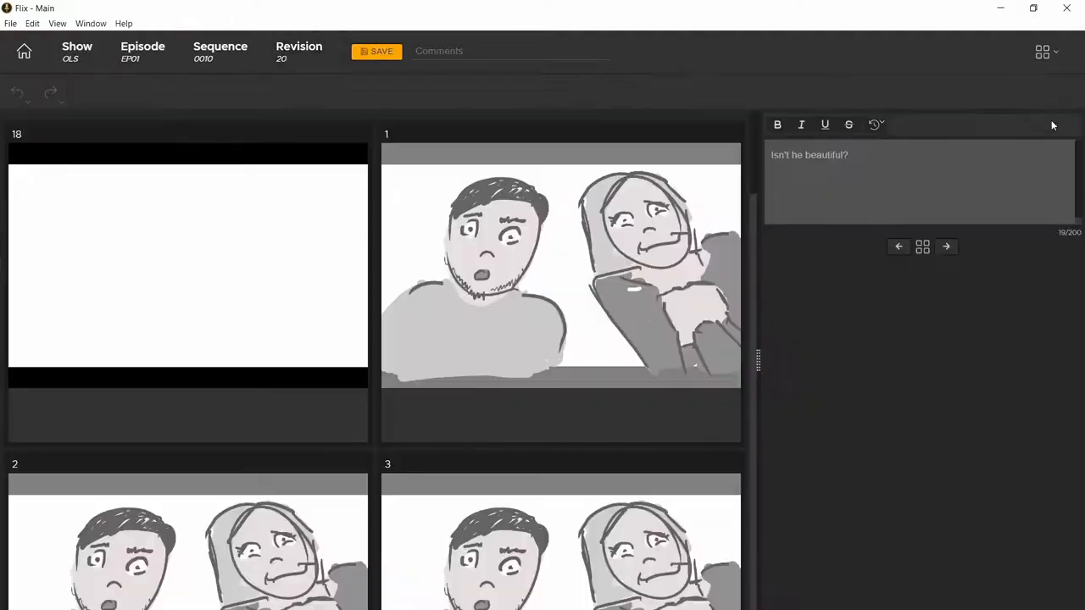
pyautogui.scroll(-15, 703, 222)
pyautogui.scroll(-10, 704, 224)
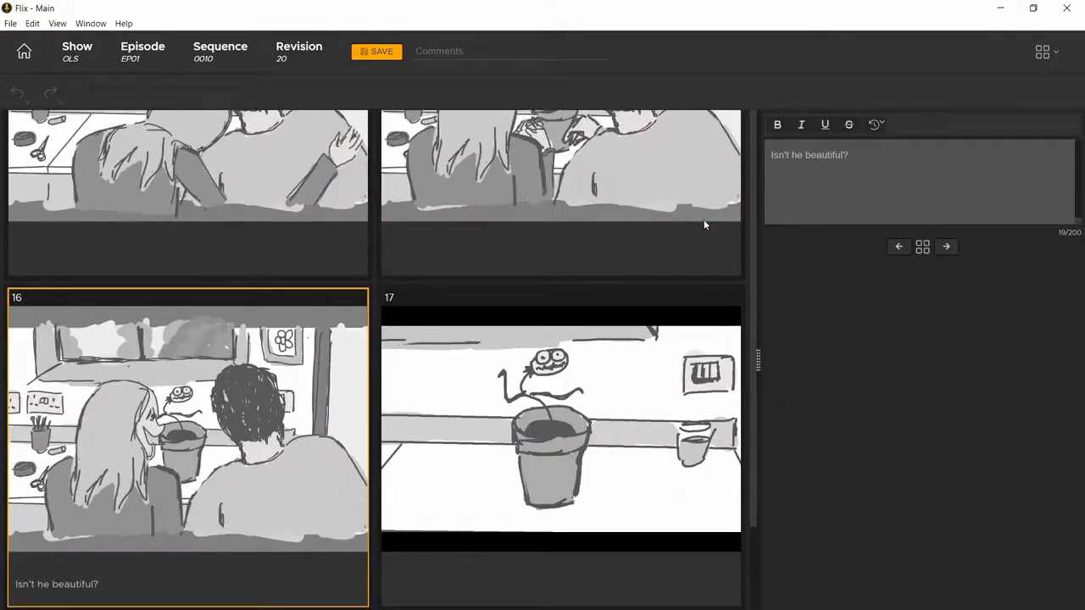
pyautogui.click(875, 125)
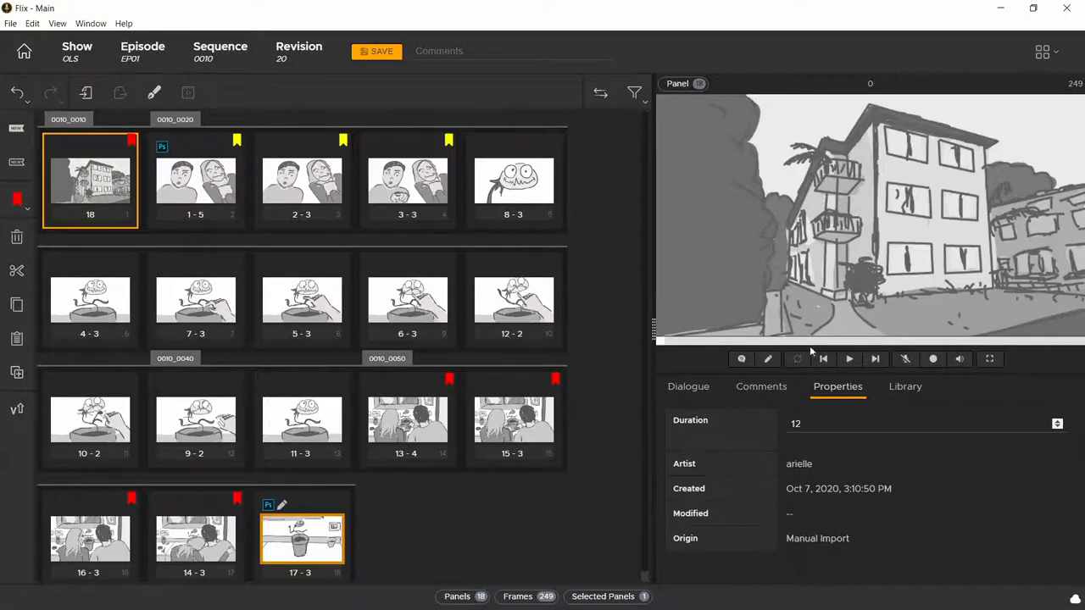
# Record new panel durations live, from the apartment panel through to the last panel.
pyautogui.click(933, 360)
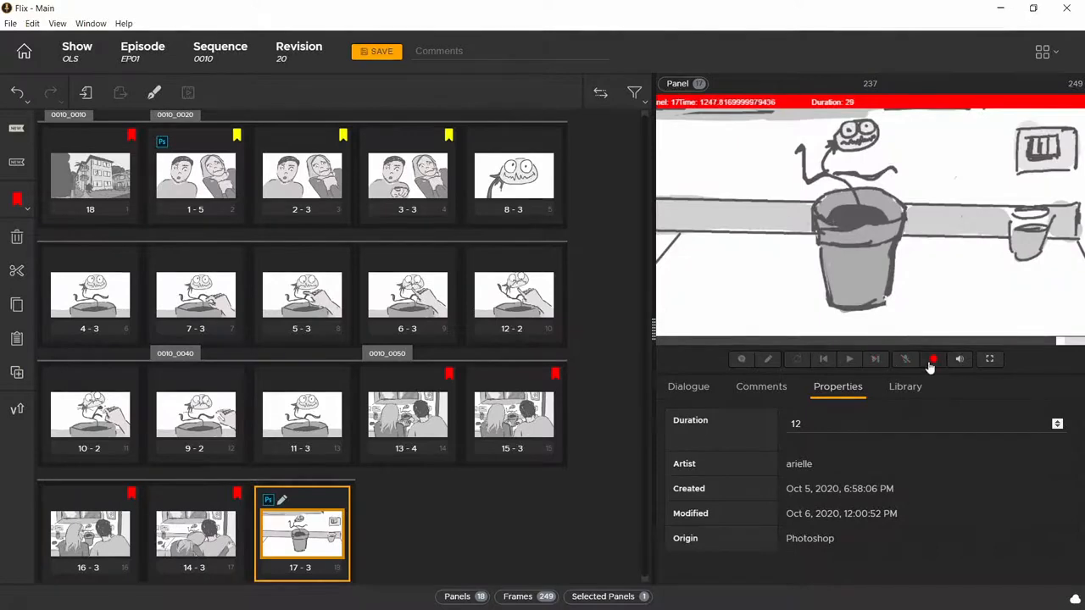
pyautogui.click(933, 360)
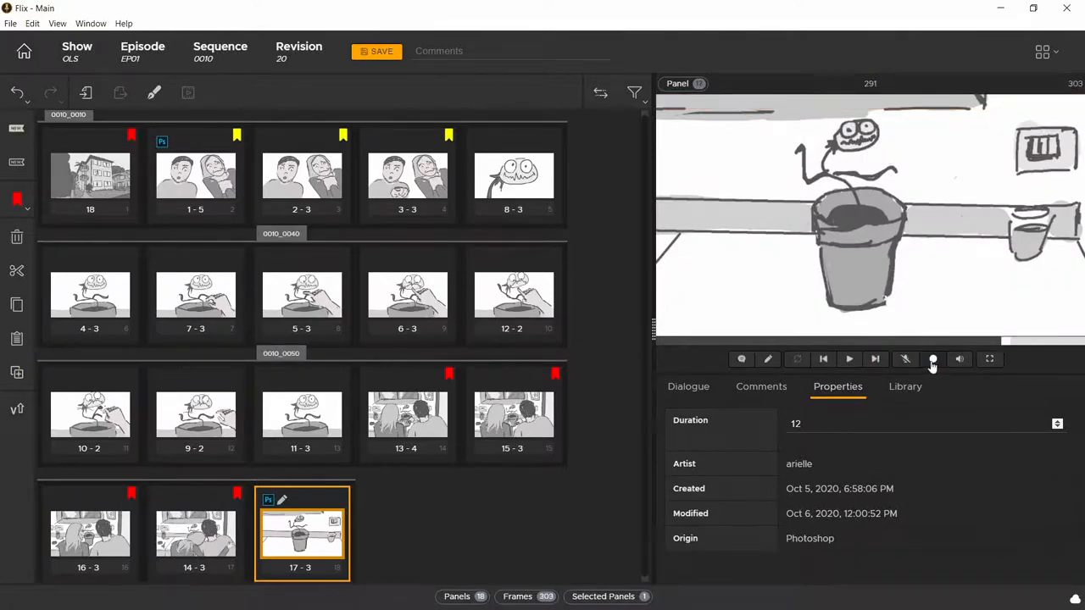
# Enable the microphone for recording and select the apartment panel as the starting point.
pyautogui.click(905, 361)
pyautogui.click(101, 178)
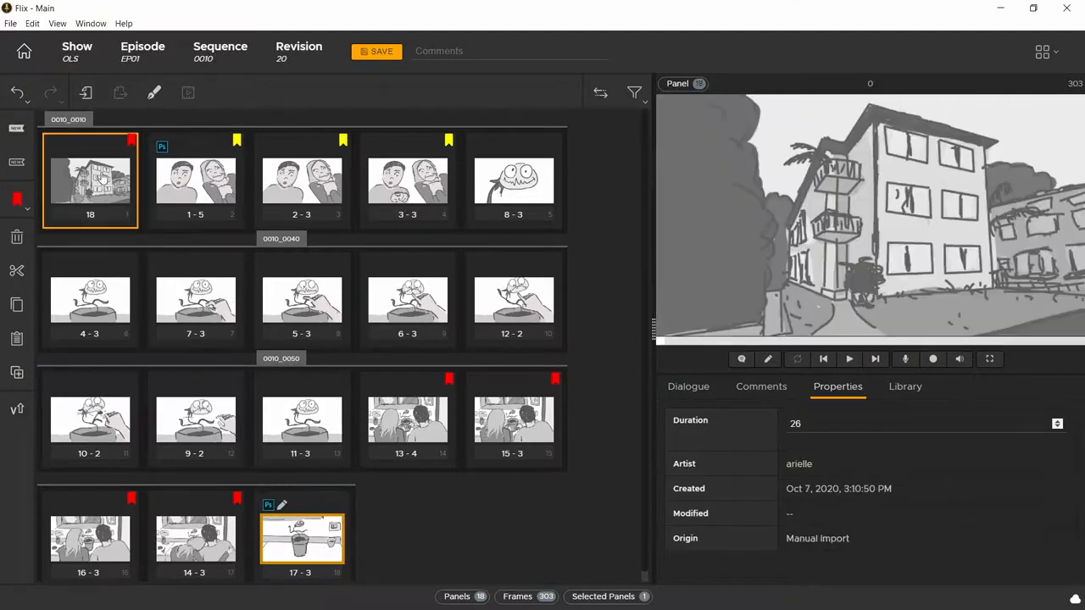